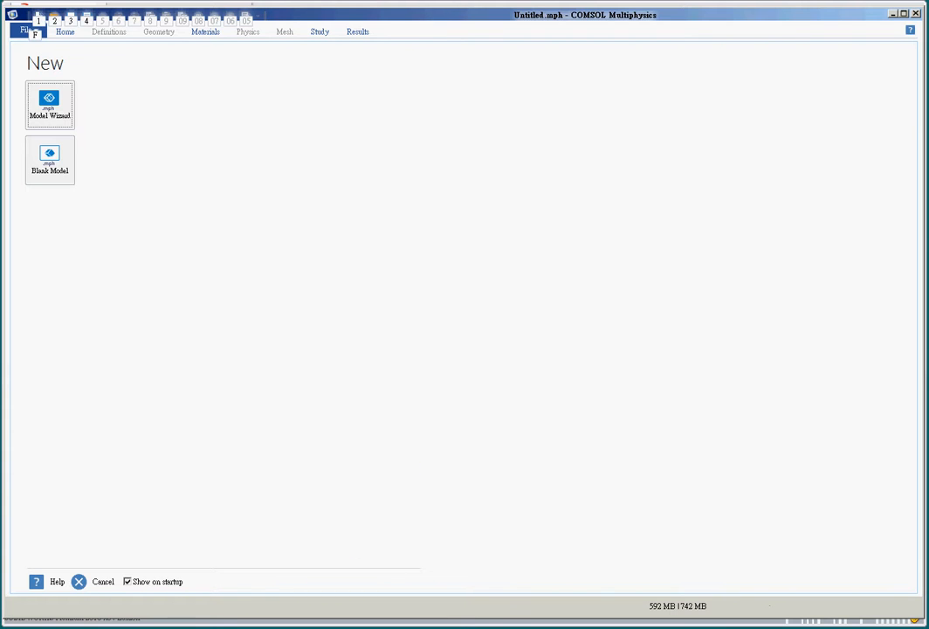
Step: Switch from COMSOL's New model page to the SOLIDWORKS 2016 window
{"action": "key", "text": "alt+Tab"}
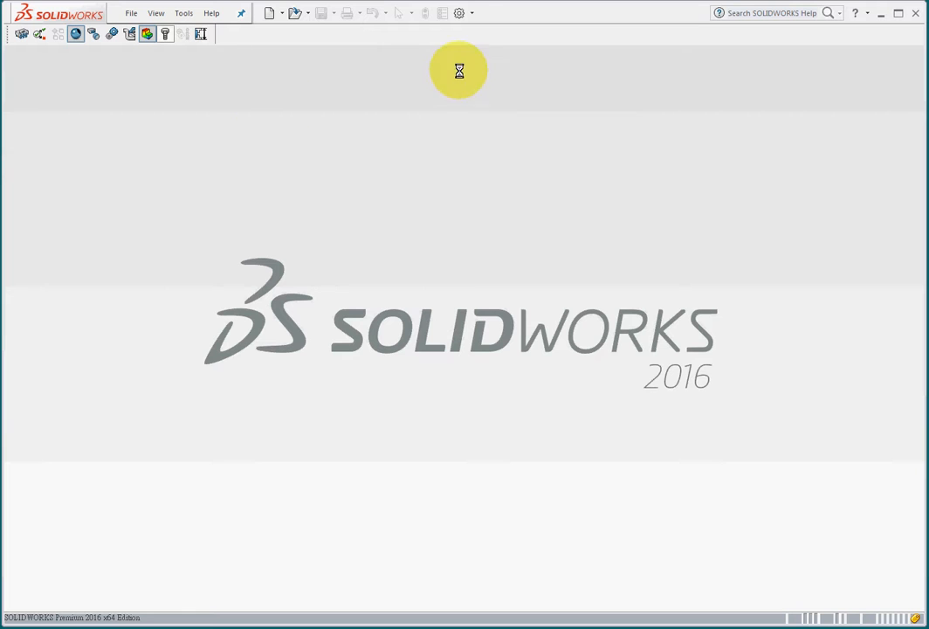
Step: Confirm LiveLink for COMSOL (5.2) is enabled under Options > Add-Ins, then start a new document
{"action": "left_click", "coordinate": [472, 13]}
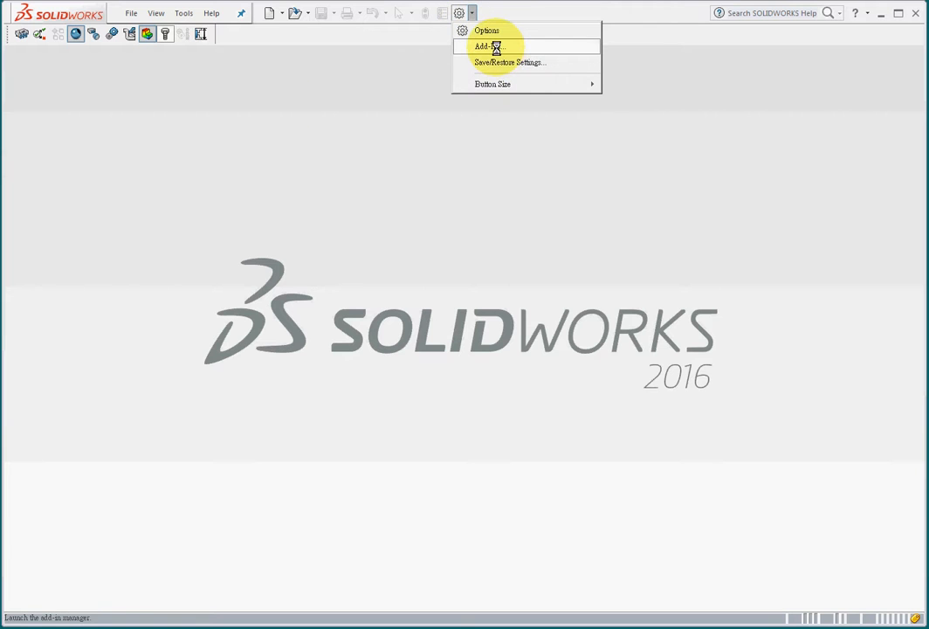
{"action": "left_click", "coordinate": [491, 46]}
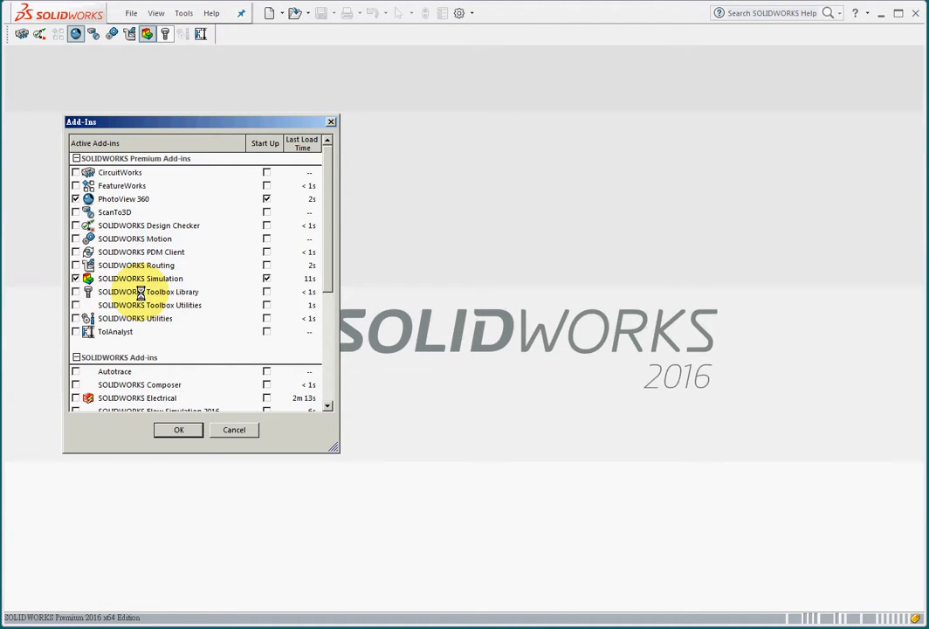
{"action": "left_click", "coordinate": [234, 429]}
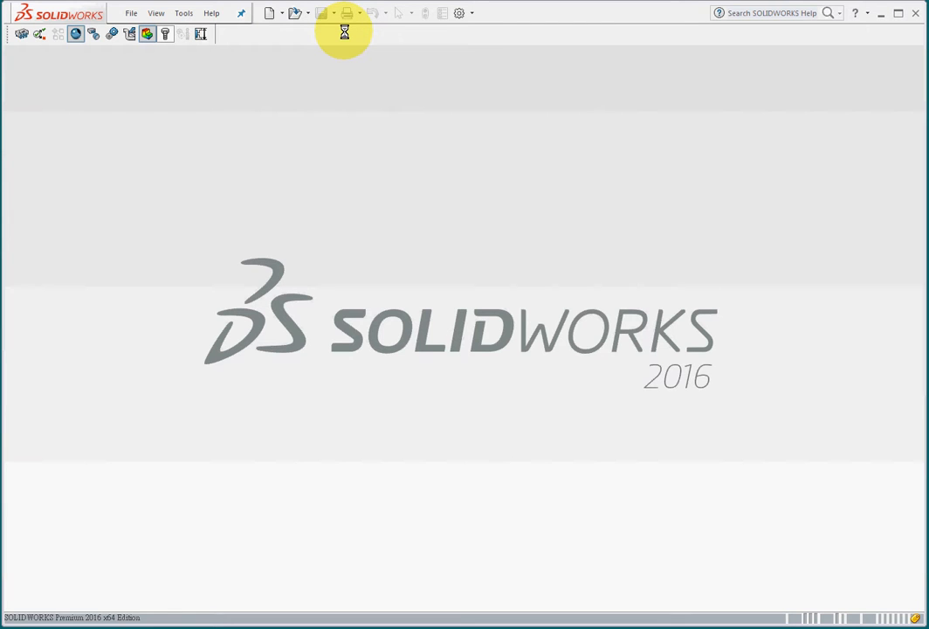
{"action": "right_click", "coordinate": [344, 31]}
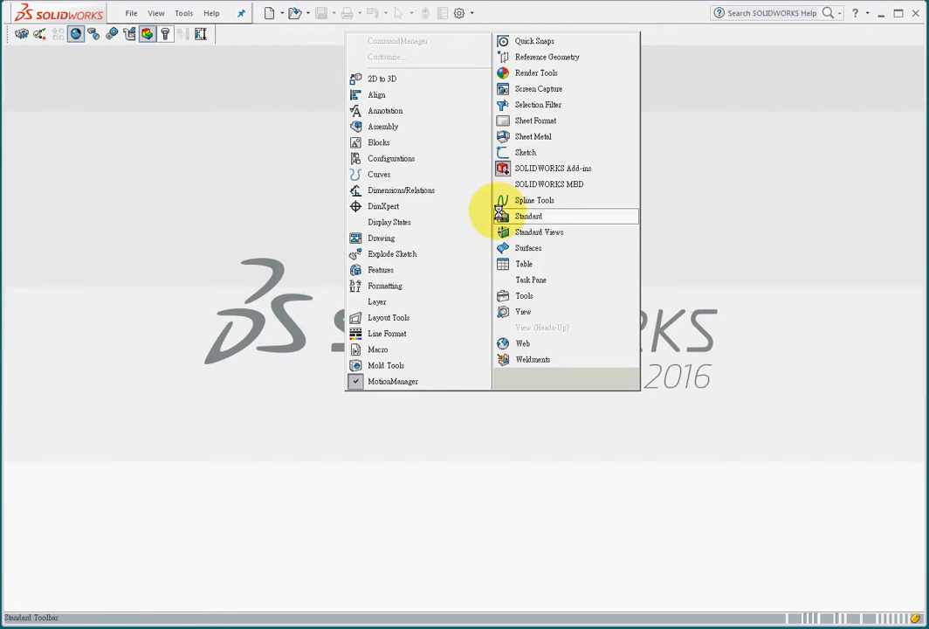
{"action": "left_click", "coordinate": [290, 37]}
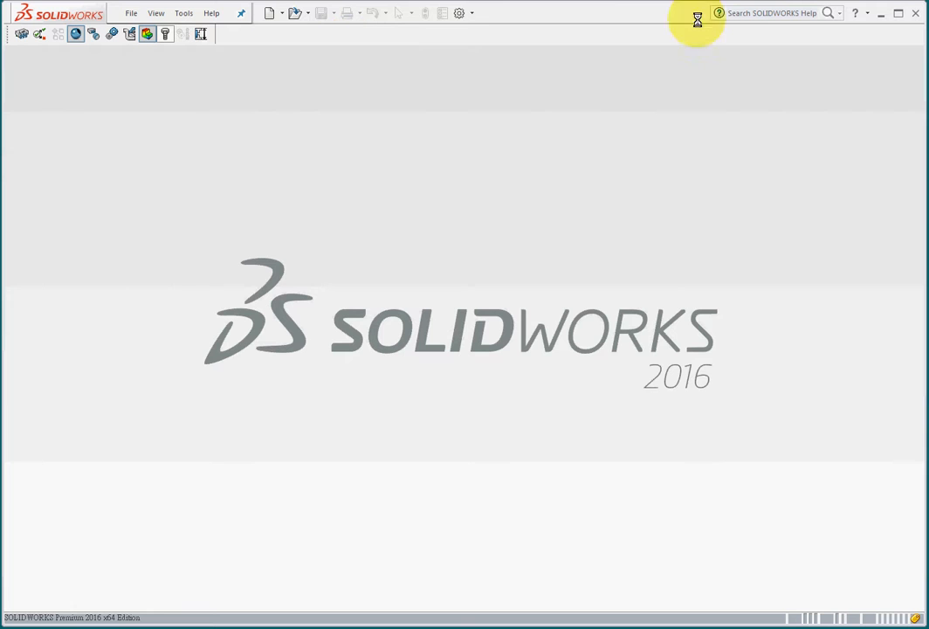
{"action": "left_click", "coordinate": [470, 14]}
{"action": "left_click", "coordinate": [480, 46]}
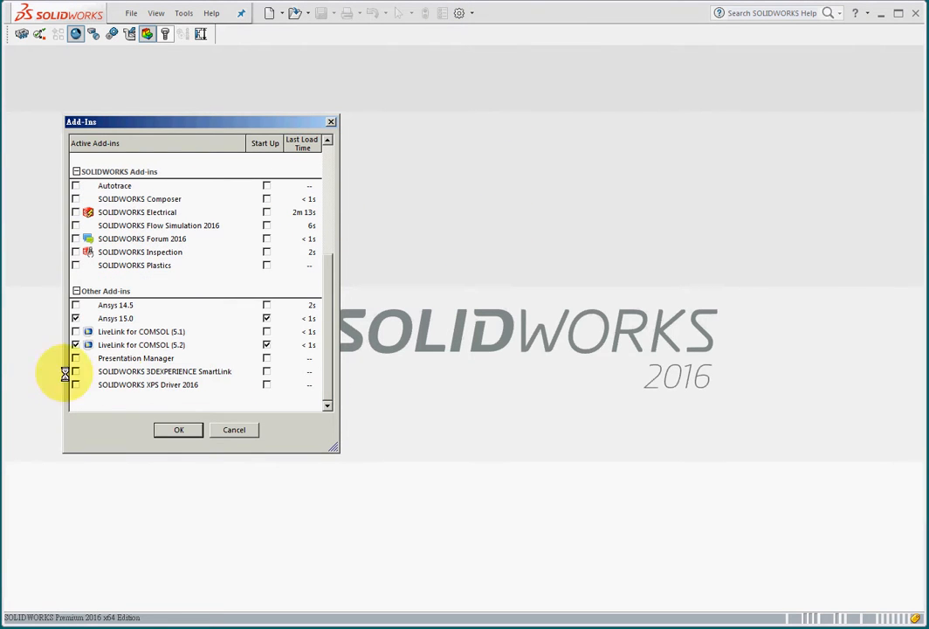
{"action": "left_click", "coordinate": [234, 431]}
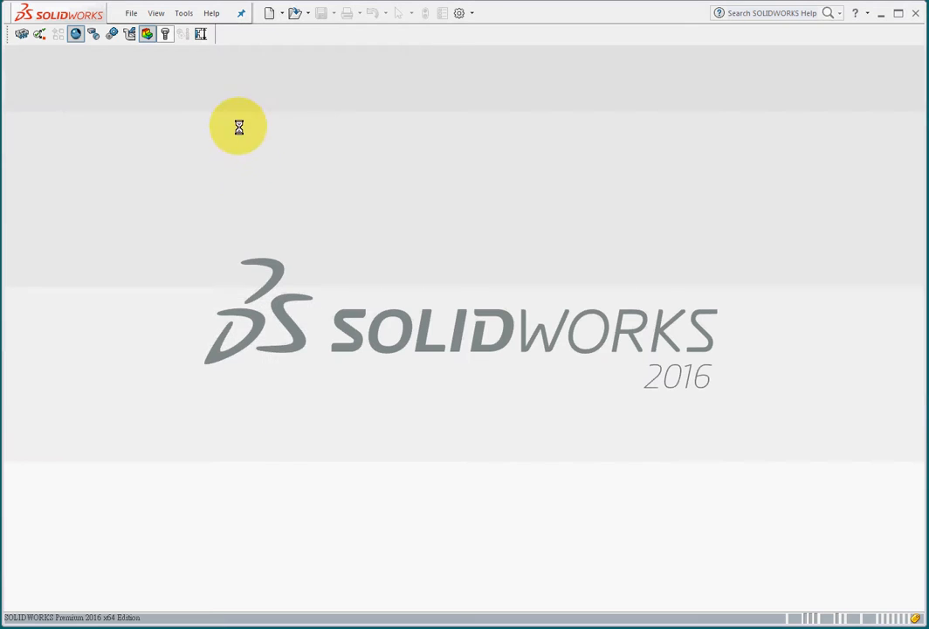
{"action": "left_click", "coordinate": [269, 14]}
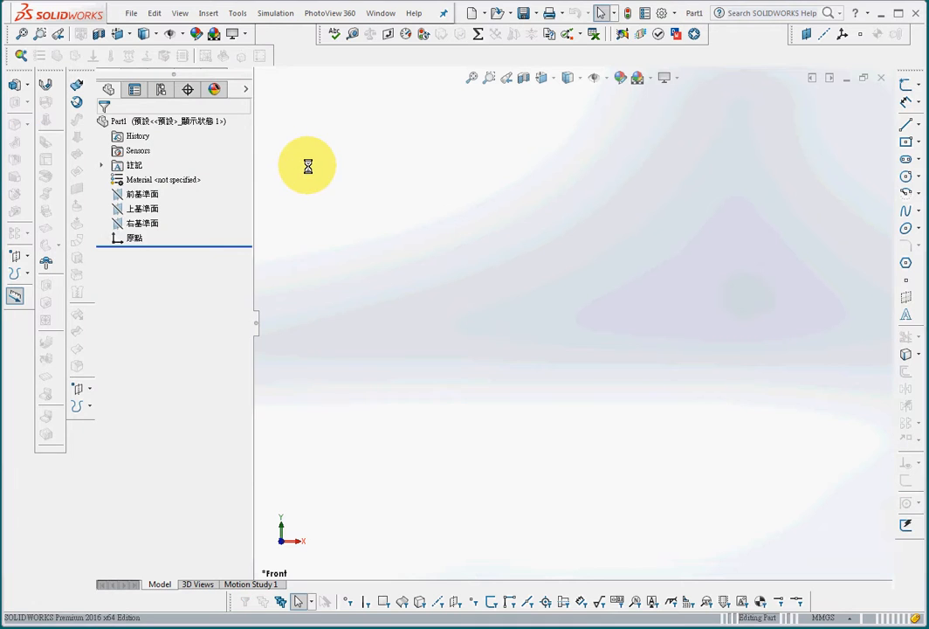
Step: Sketch a center rectangle at the origin on the Front Plane
{"action": "left_click", "coordinate": [140, 194]}
{"action": "left_click", "coordinate": [907, 84]}
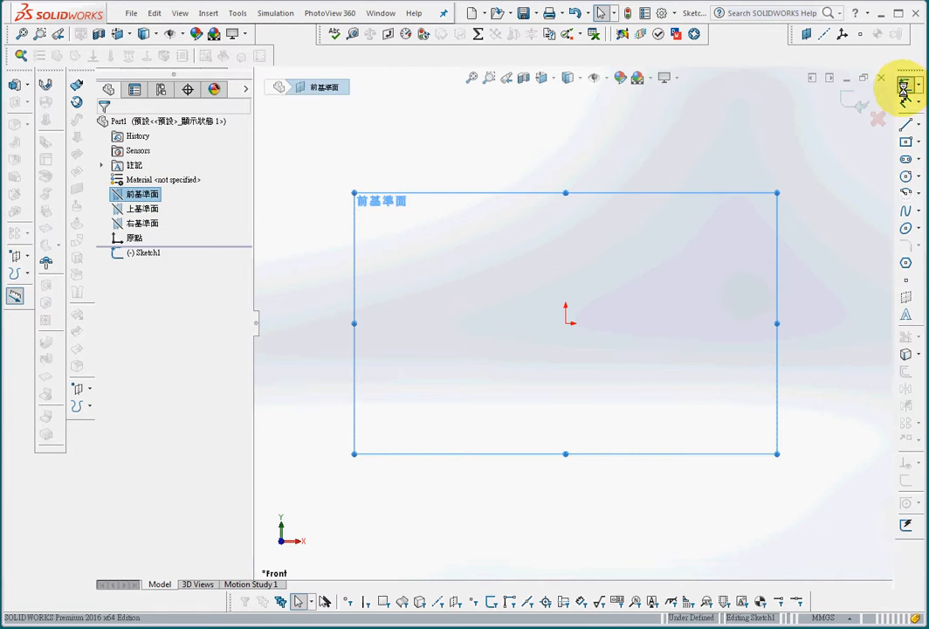
{"action": "left_click", "coordinate": [907, 141]}
{"action": "left_click", "coordinate": [566, 321]}
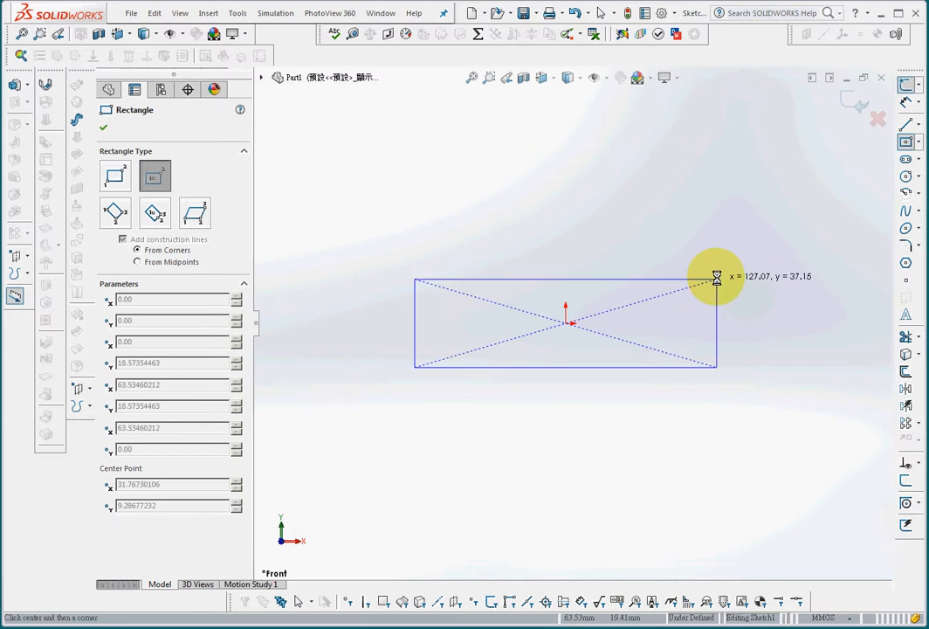
{"action": "left_click", "coordinate": [757, 196]}
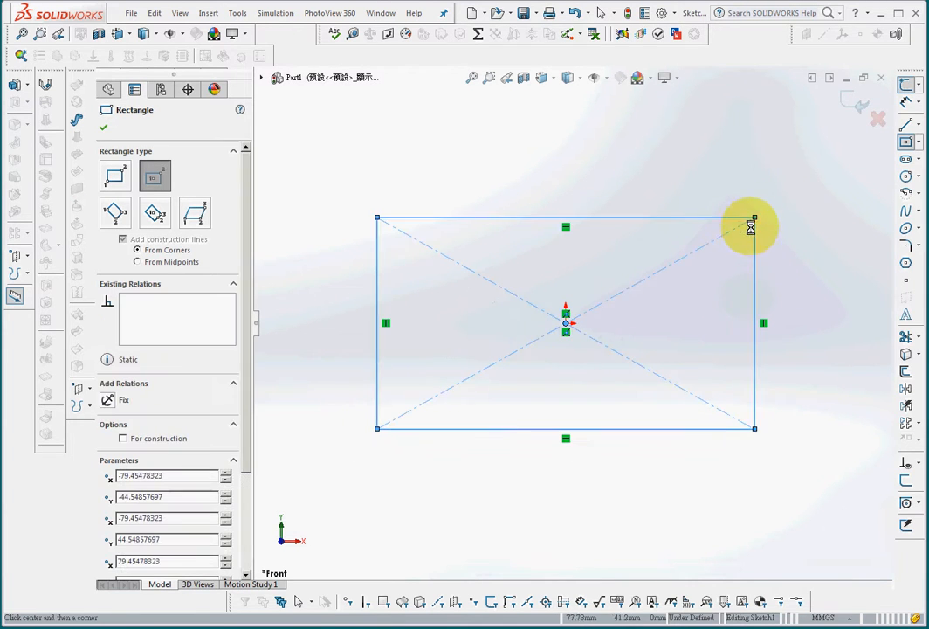
Step: Extrude the rectangle into a solid block, Boss-Extrude1, and fit it in the view
{"action": "left_click", "coordinate": [15, 84]}
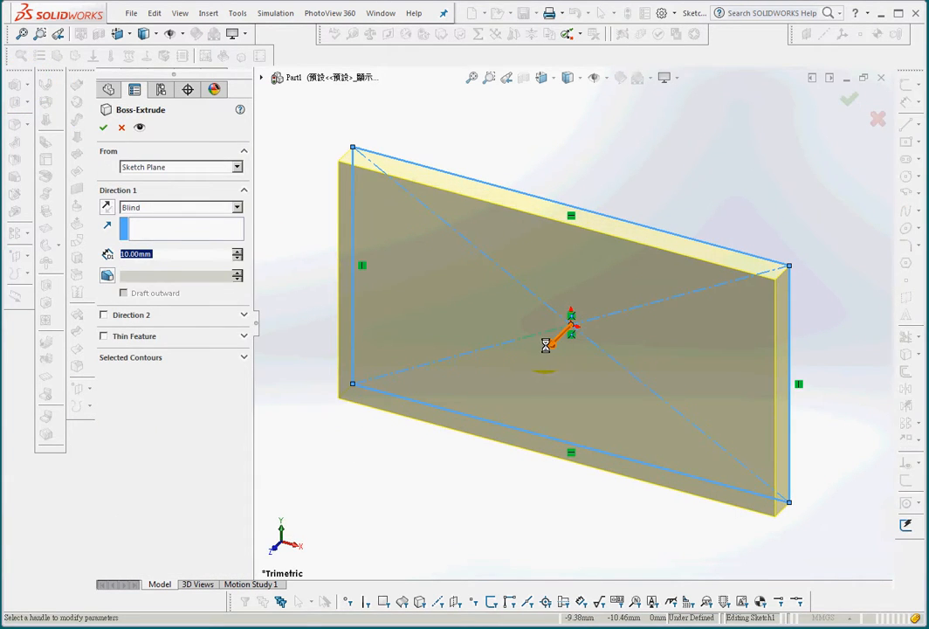
{"action": "left_click_drag", "start_coordinate": [545, 345], "coordinate": [499, 395]}
{"action": "left_click", "coordinate": [849, 99]}
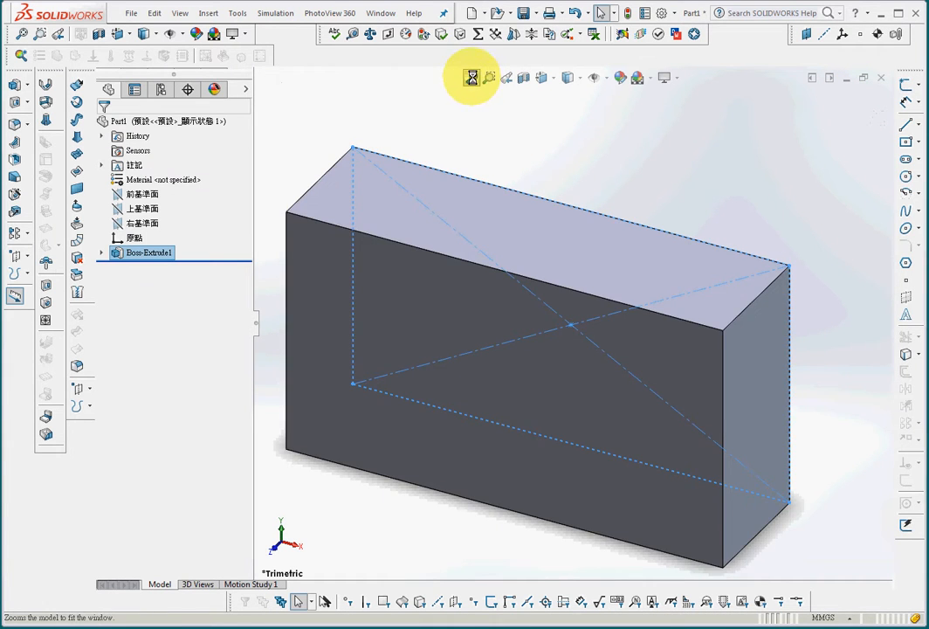
{"action": "left_click", "coordinate": [471, 78]}
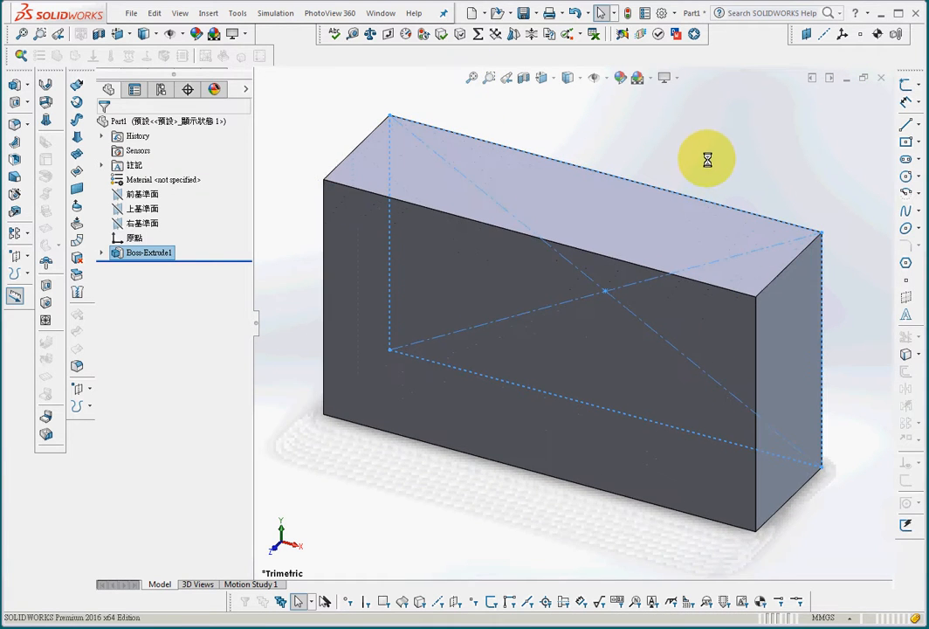
Step: Enable the COMSOL Multiphysics toolbar and browse the Tools > COMSOL menu
{"action": "right_click", "coordinate": [298, 50]}
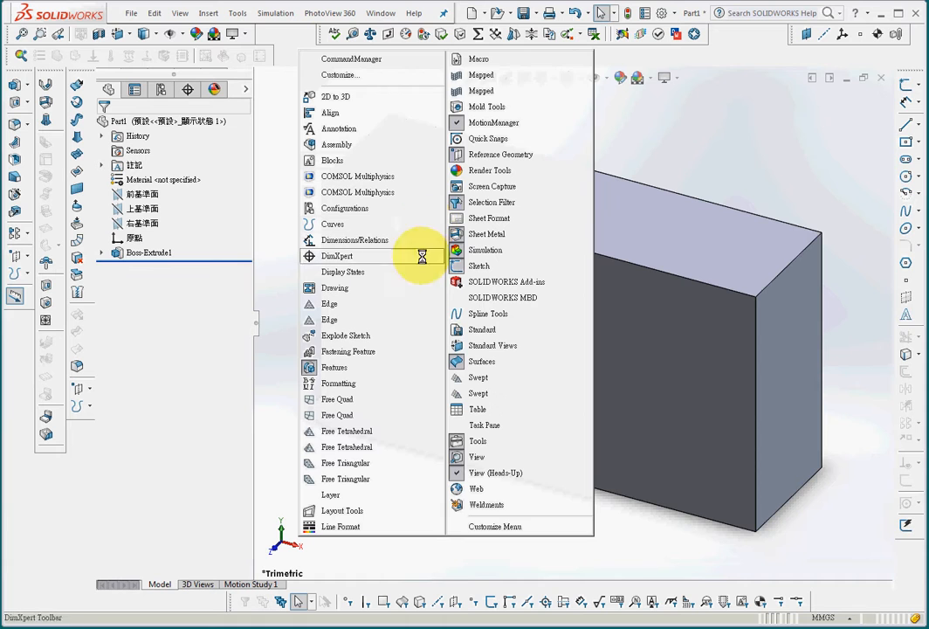
{"action": "left_click", "coordinate": [382, 175]}
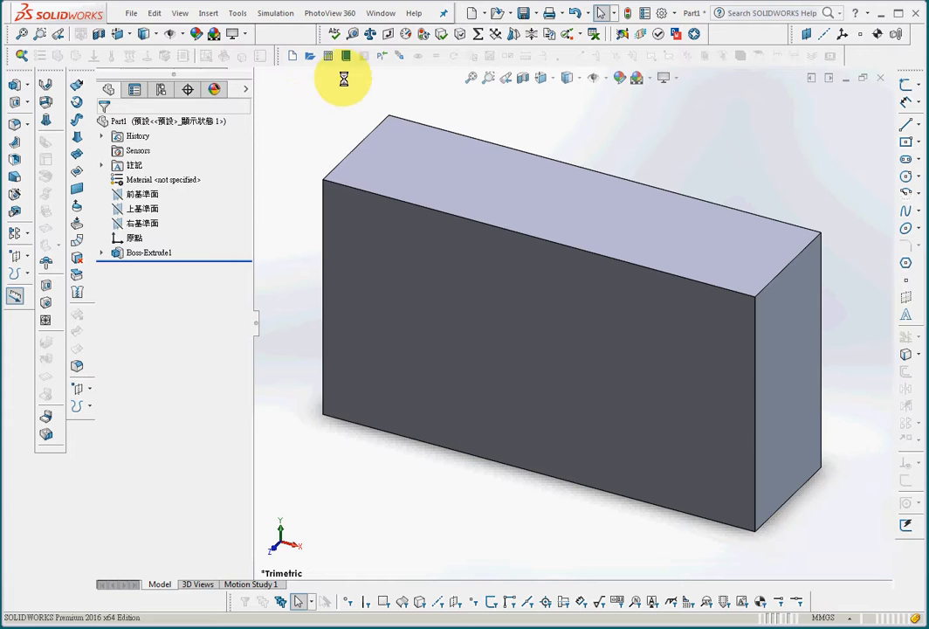
{"action": "left_click", "coordinate": [237, 13]}
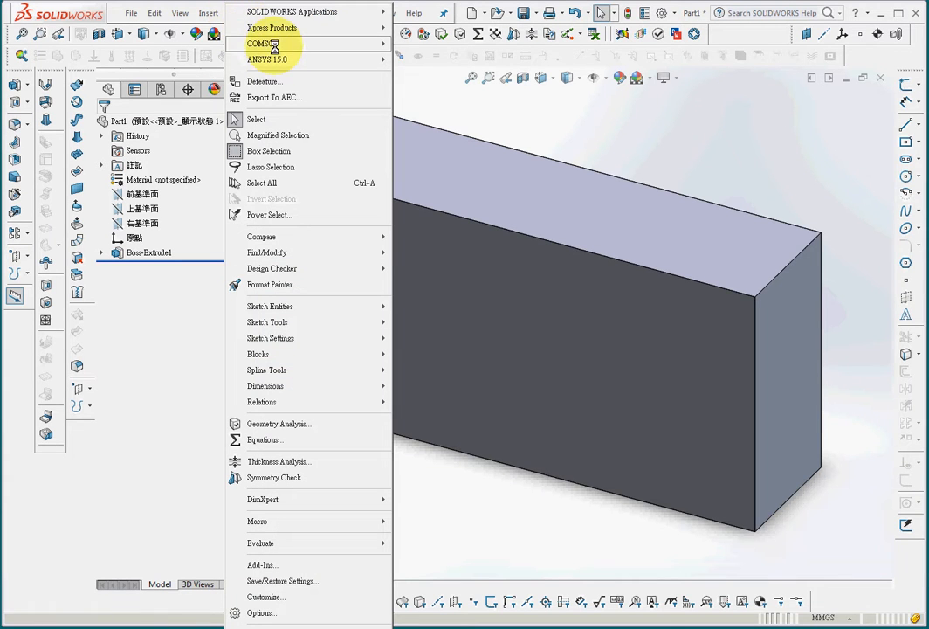
{"action": "mouse_move", "coordinate": [260, 44]}
{"action": "mouse_move", "coordinate": [471, 76]}
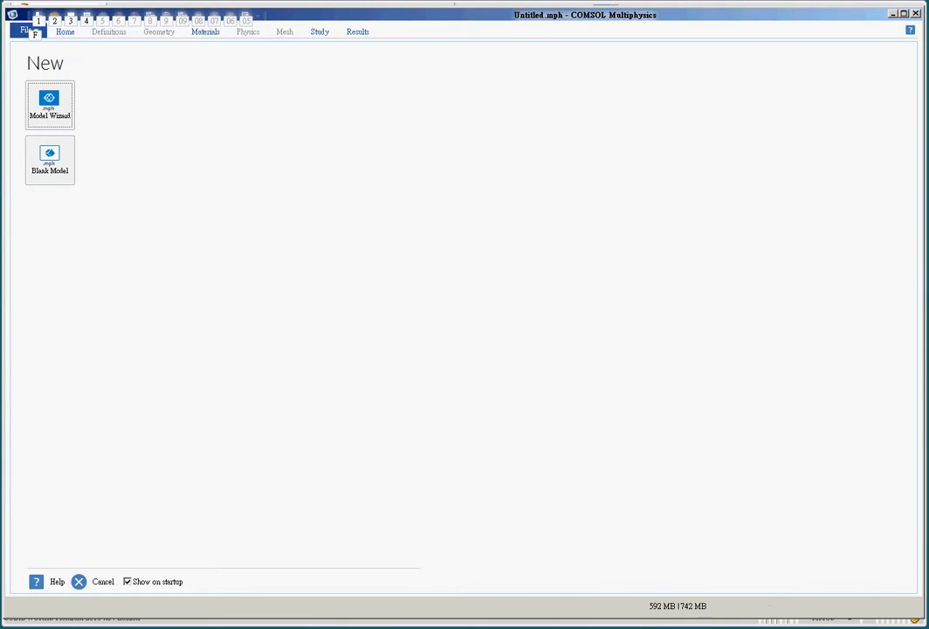
Step: Recheck the Tools > COMSOL menu without choosing anything, then save the box part as Part1
{"action": "key", "text": "alt+Tab"}
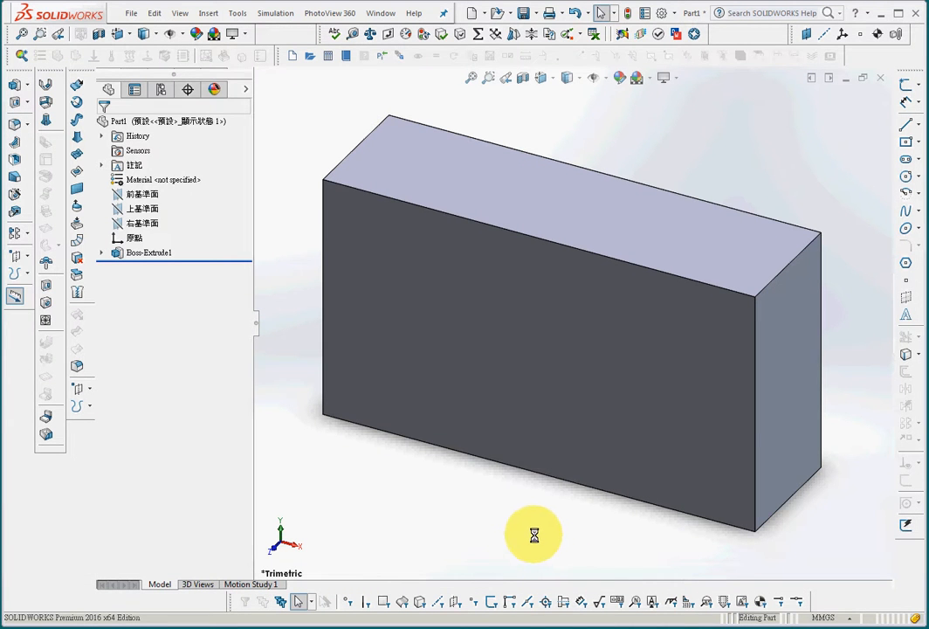
{"action": "left_click", "coordinate": [235, 13]}
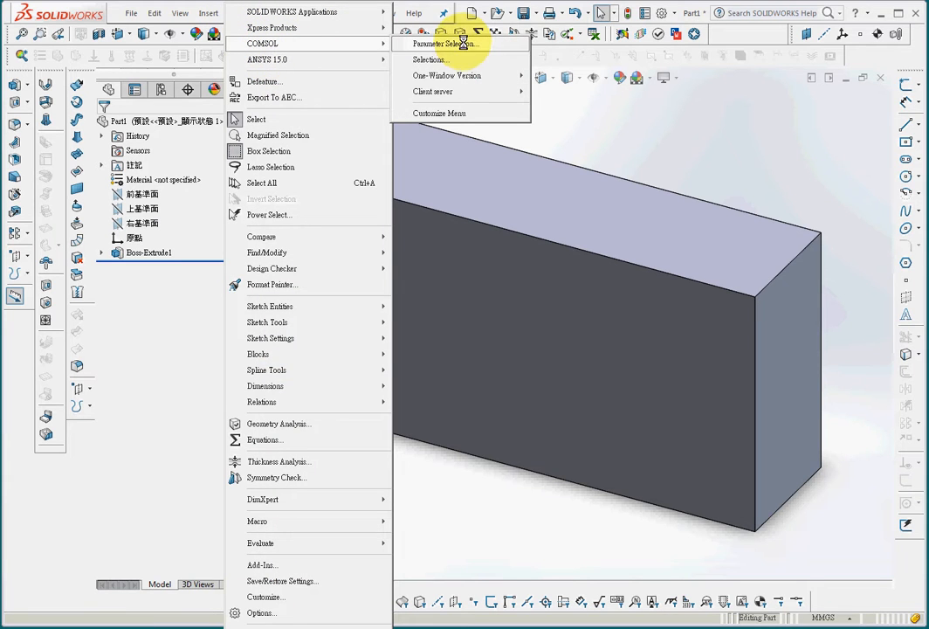
{"action": "left_click", "coordinate": [702, 144]}
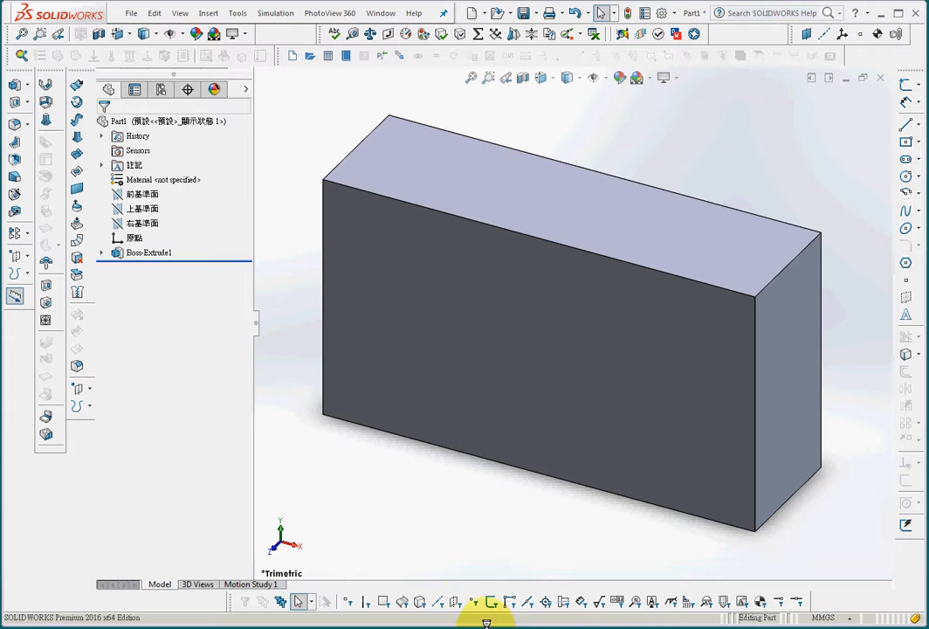
{"action": "left_click", "coordinate": [523, 14]}
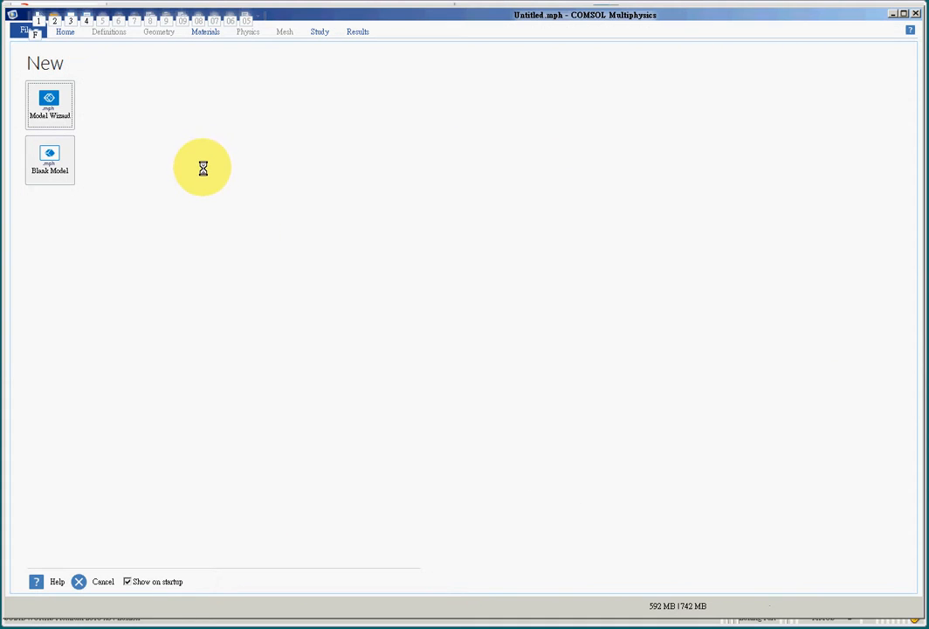
Step: In the Model Wizard, pick 3D, add Solid Mechanics (solid), and choose a Stationary study
{"action": "left_click", "coordinate": [51, 103]}
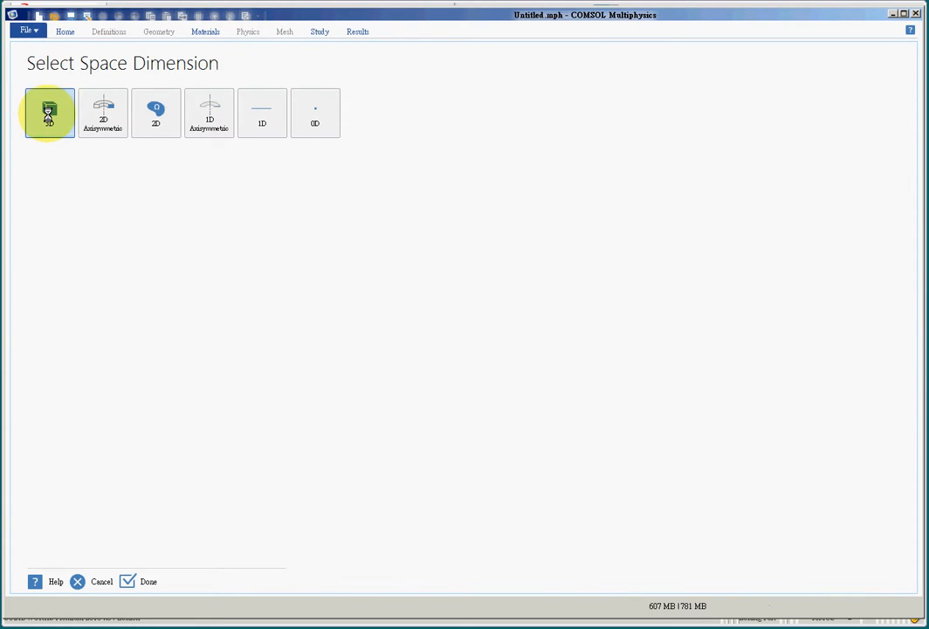
{"action": "left_click", "coordinate": [49, 112]}
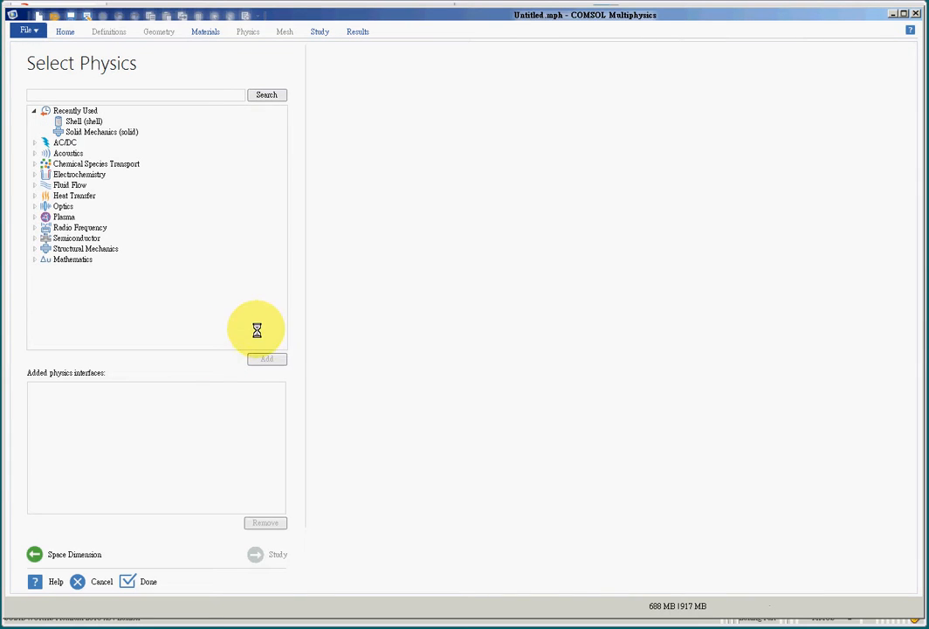
{"action": "left_click", "coordinate": [89, 132]}
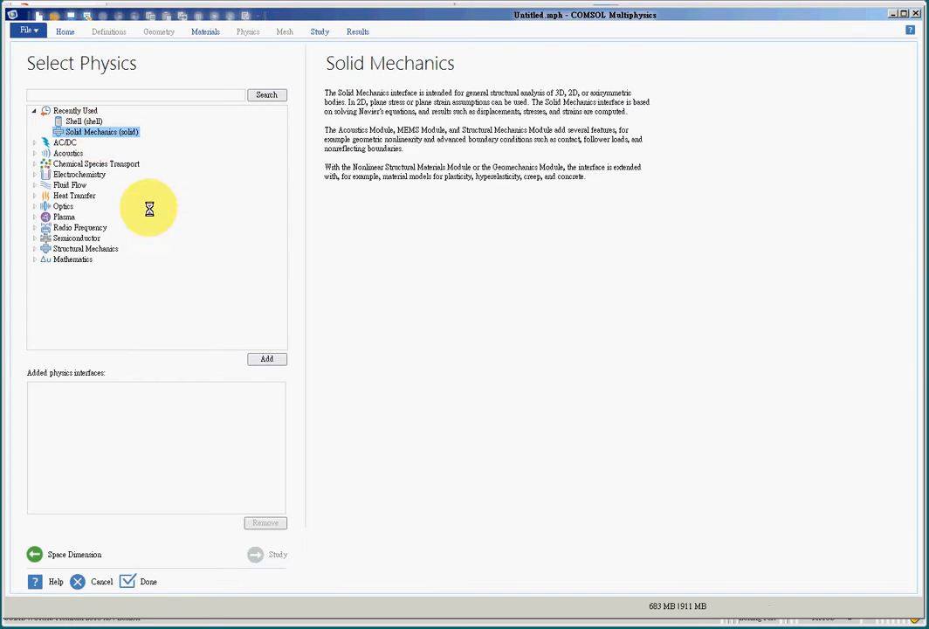
{"action": "left_click", "coordinate": [268, 359]}
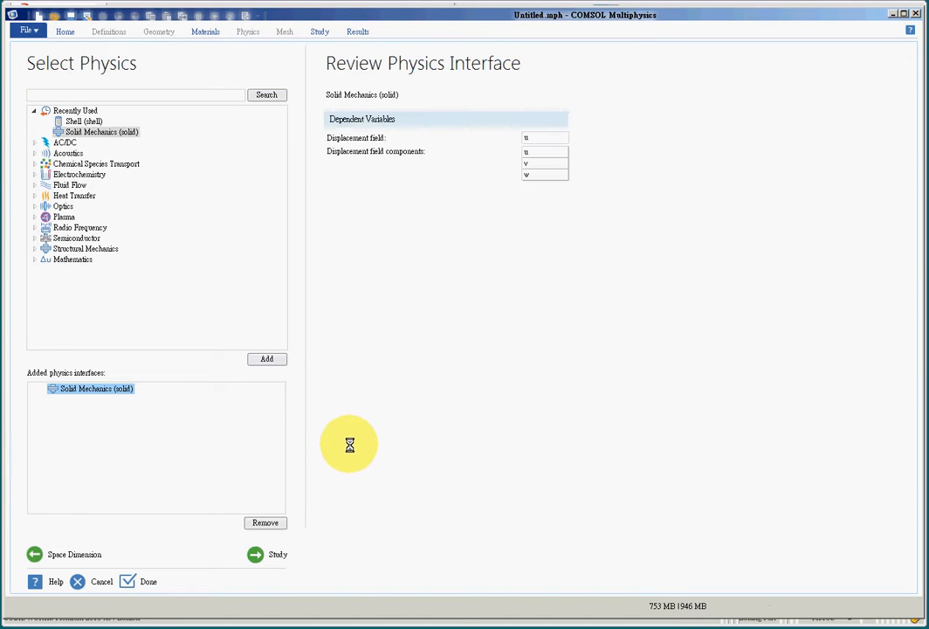
{"action": "left_click", "coordinate": [257, 555]}
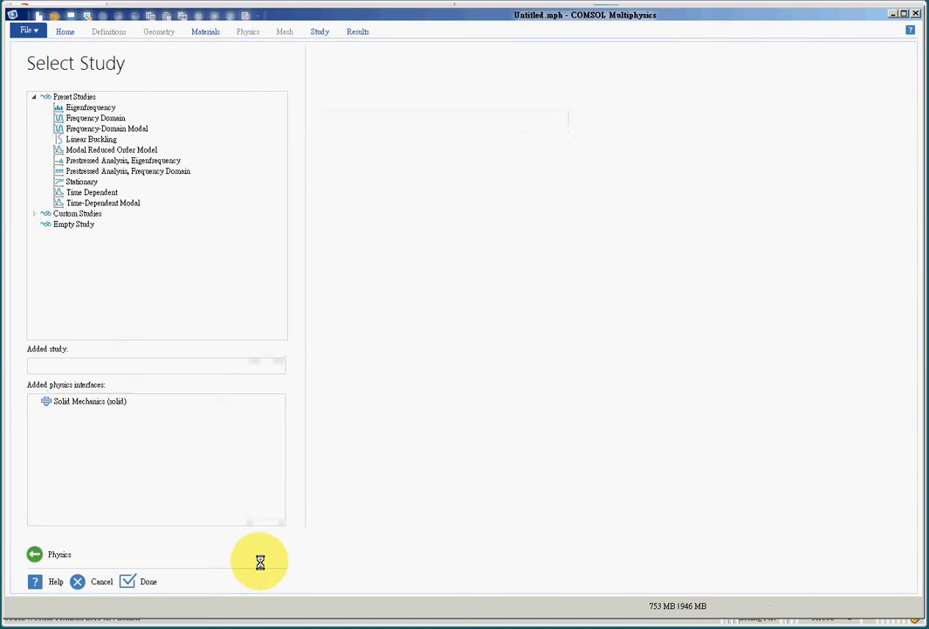
{"action": "left_click", "coordinate": [76, 182]}
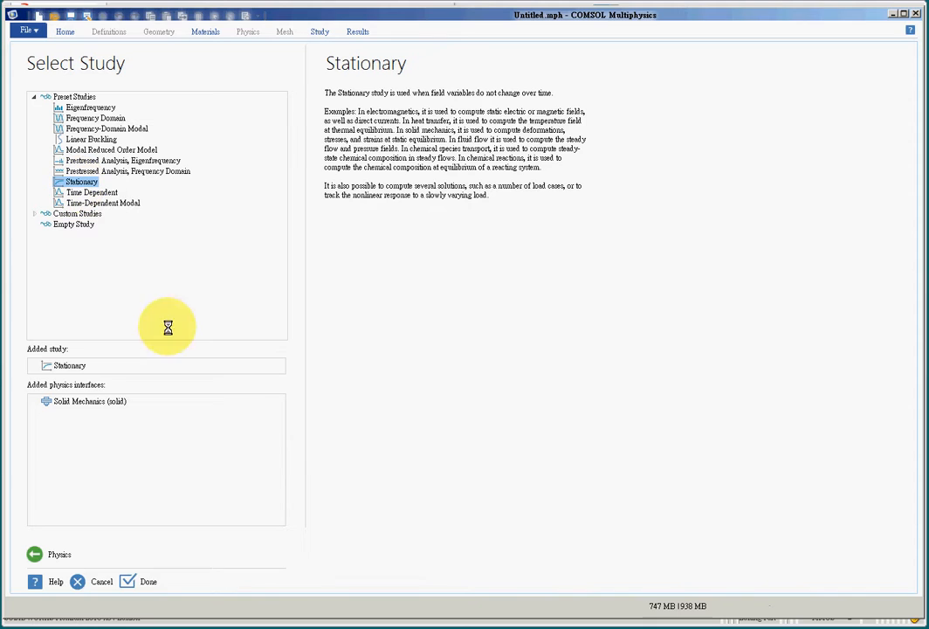
{"action": "left_click", "coordinate": [140, 580]}
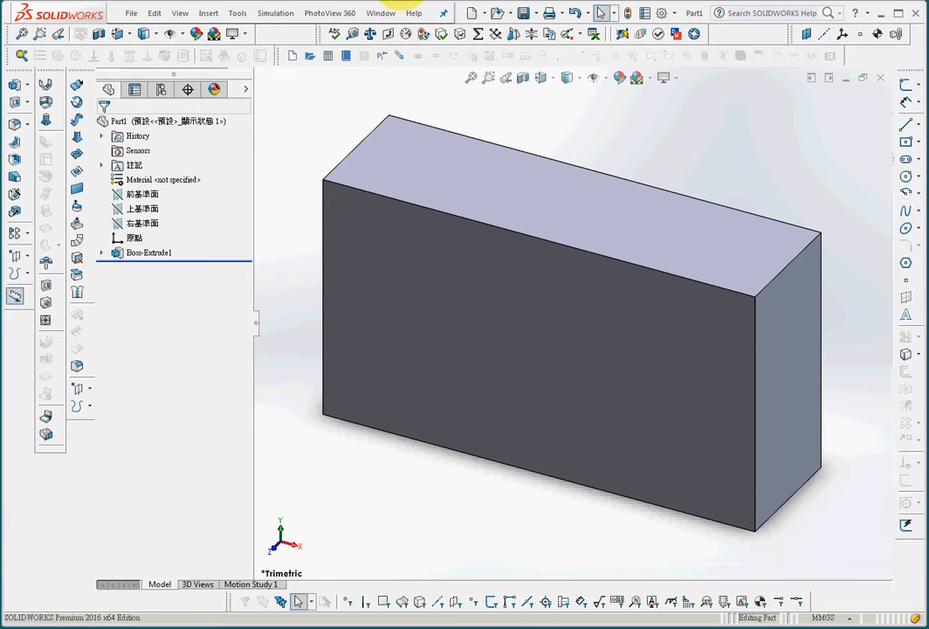
Step: Use the LiveLink for COMSOL entry under Tools > COMSOL to connect the part to COMSOL
{"action": "left_click", "coordinate": [237, 13]}
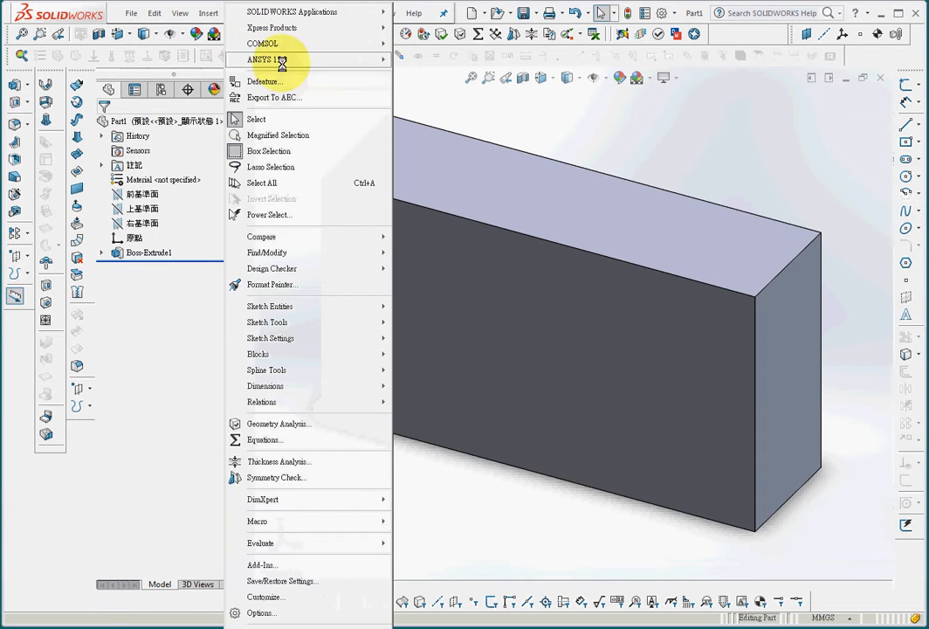
{"action": "mouse_move", "coordinate": [286, 45]}
{"action": "mouse_move", "coordinate": [469, 75]}
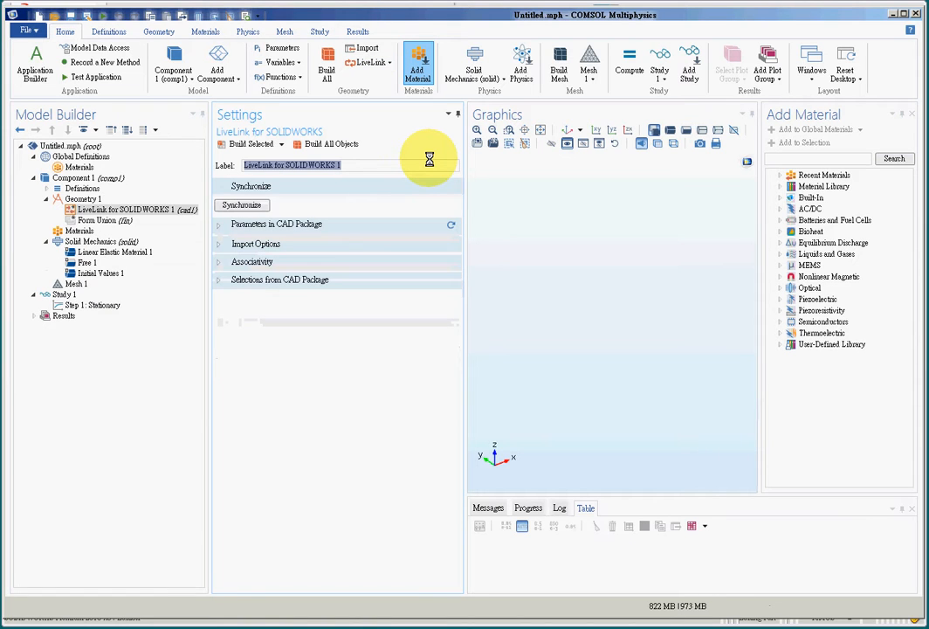
Step: Synchronize LiveLink for SOLIDWORKS 1 to import the box geometry
{"action": "left_click", "coordinate": [247, 205]}
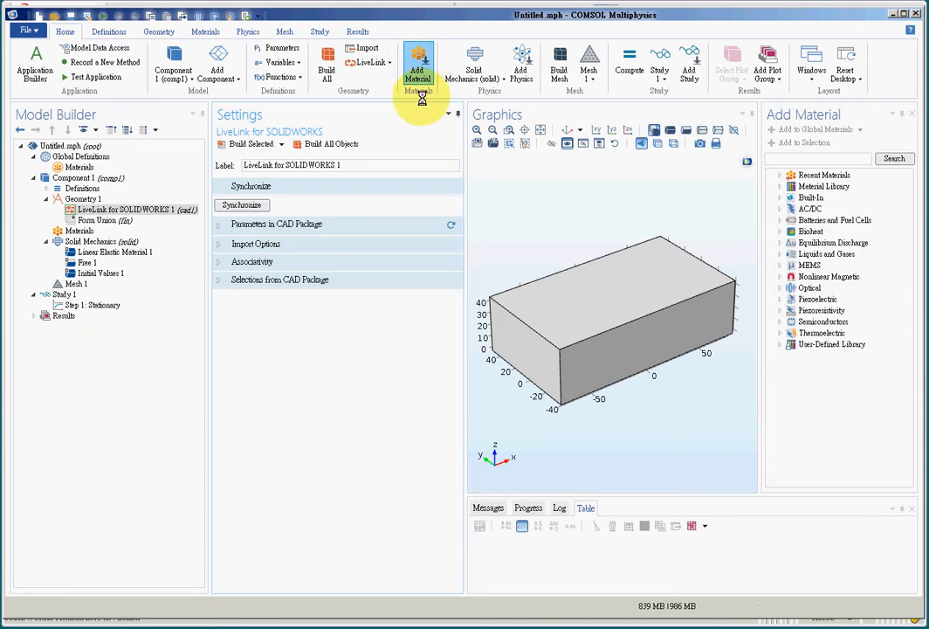
Step: Add Built-In Structural steel to the component and assign it to the box's domain 1
{"action": "left_click", "coordinate": [417, 68]}
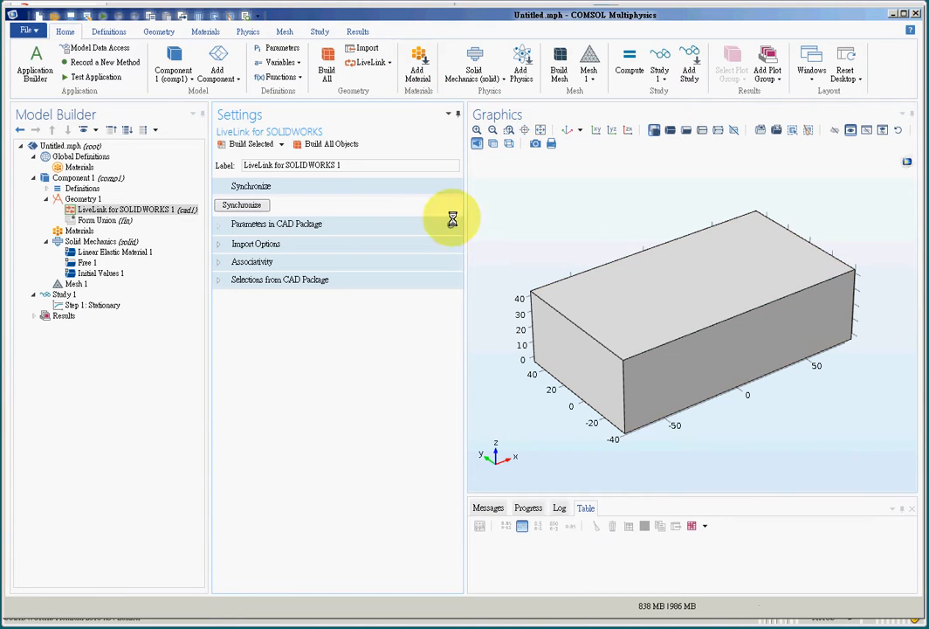
{"action": "left_click", "coordinate": [416, 66]}
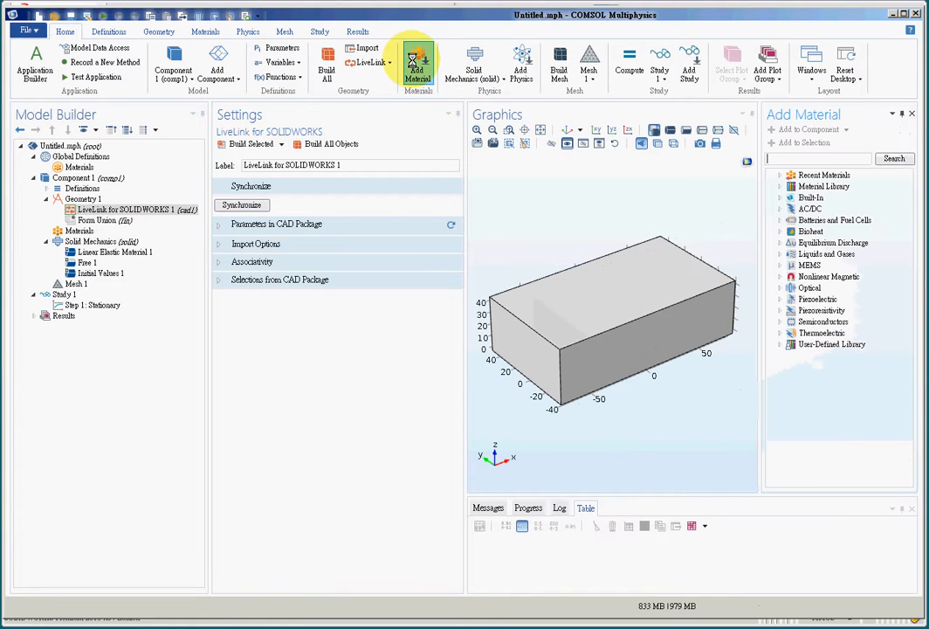
{"action": "left_click", "coordinate": [780, 197]}
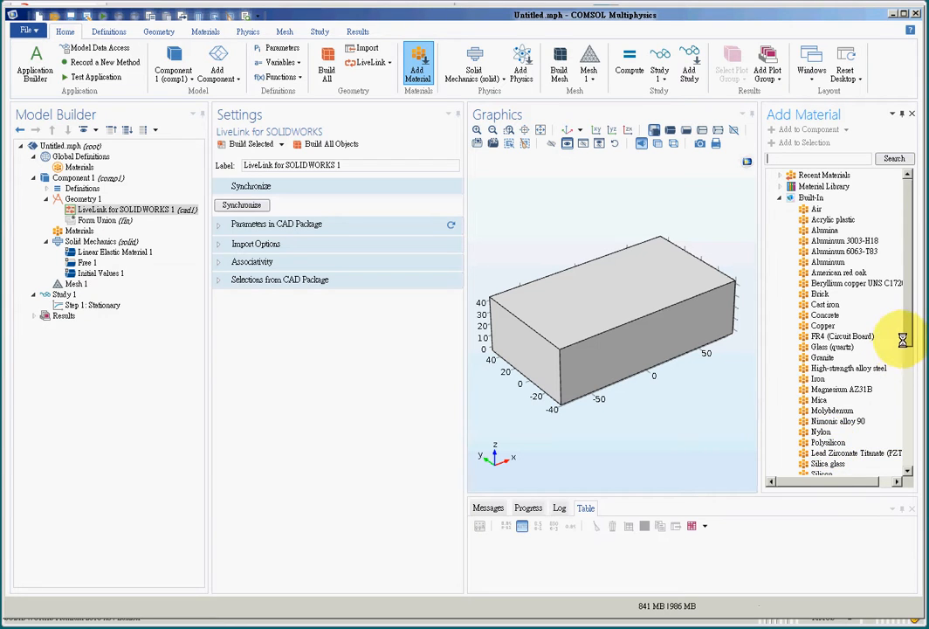
{"action": "left_click_drag", "start_coordinate": [903, 339], "coordinate": [906, 394]}
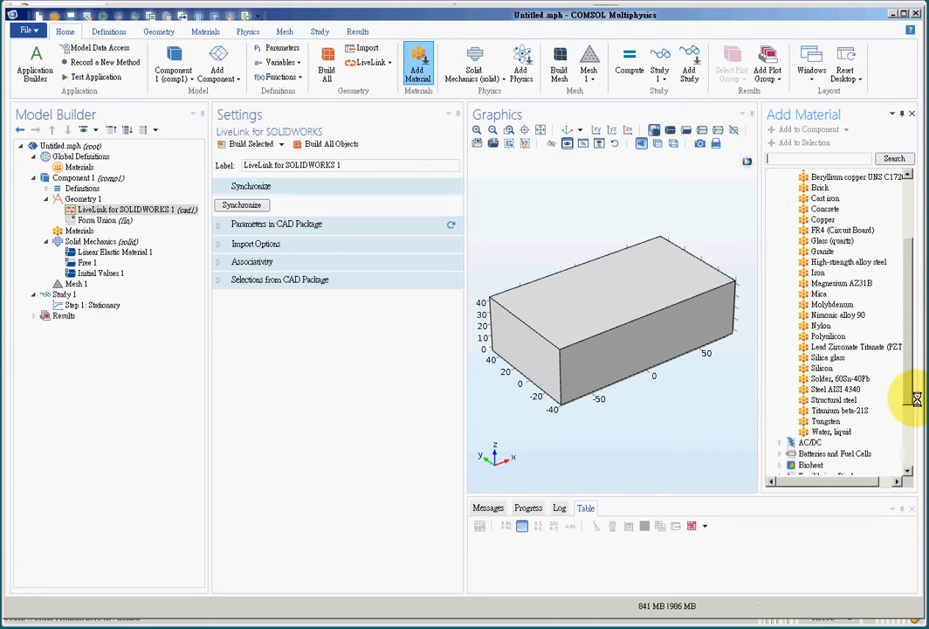
{"action": "left_click", "coordinate": [831, 400]}
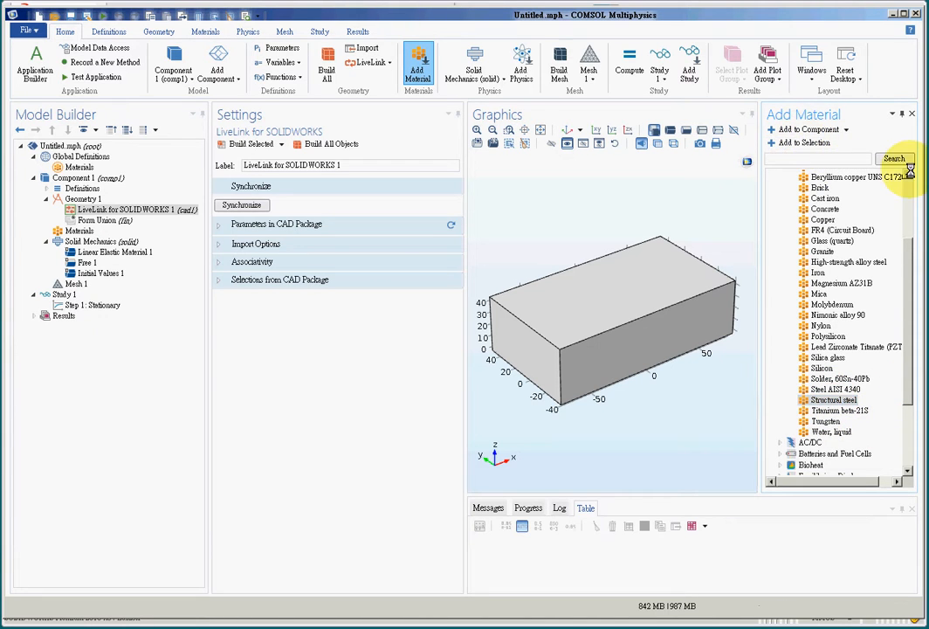
{"action": "left_click", "coordinate": [801, 129]}
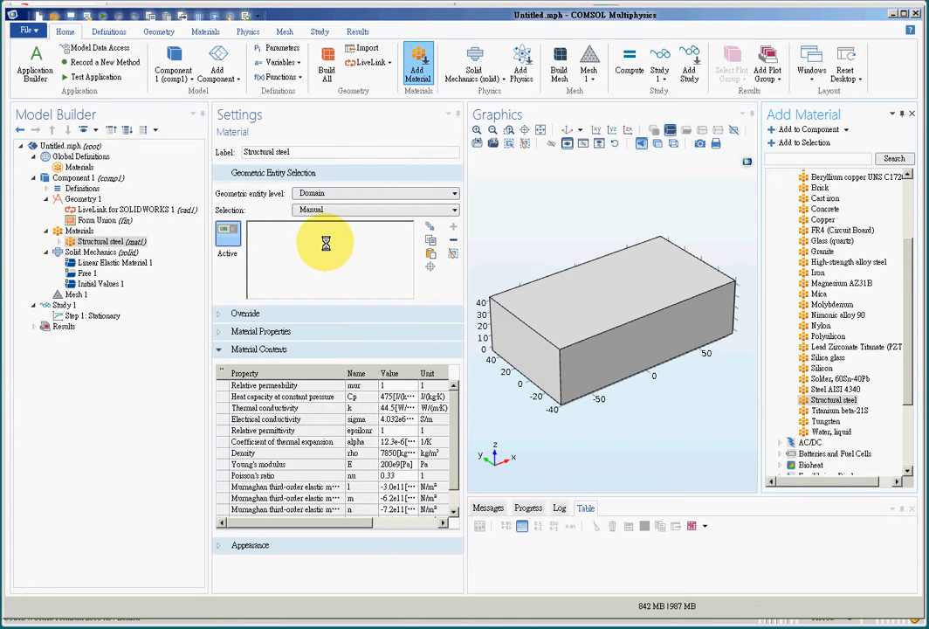
{"action": "left_click", "coordinate": [546, 321]}
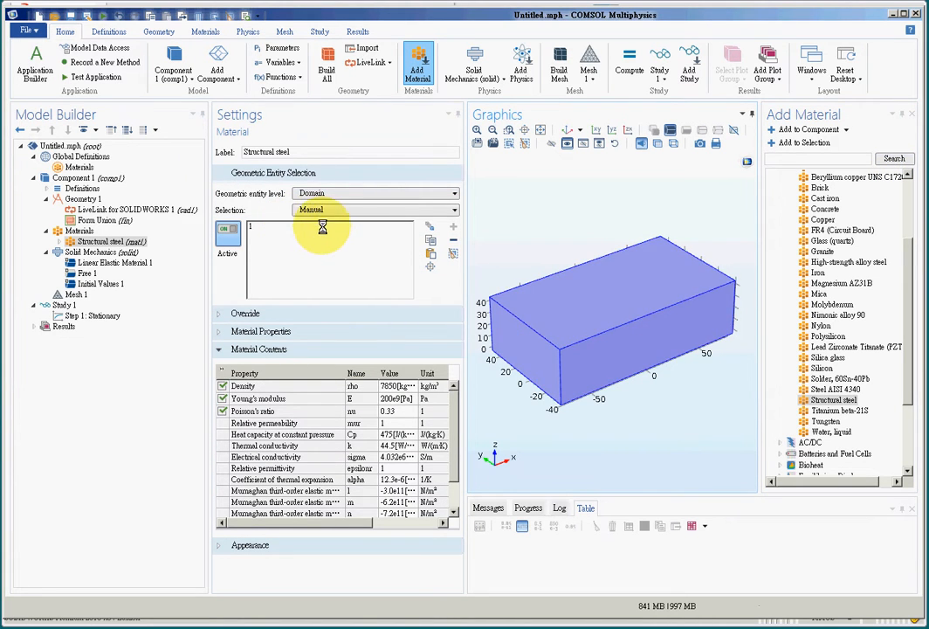
{"action": "left_click", "coordinate": [322, 226]}
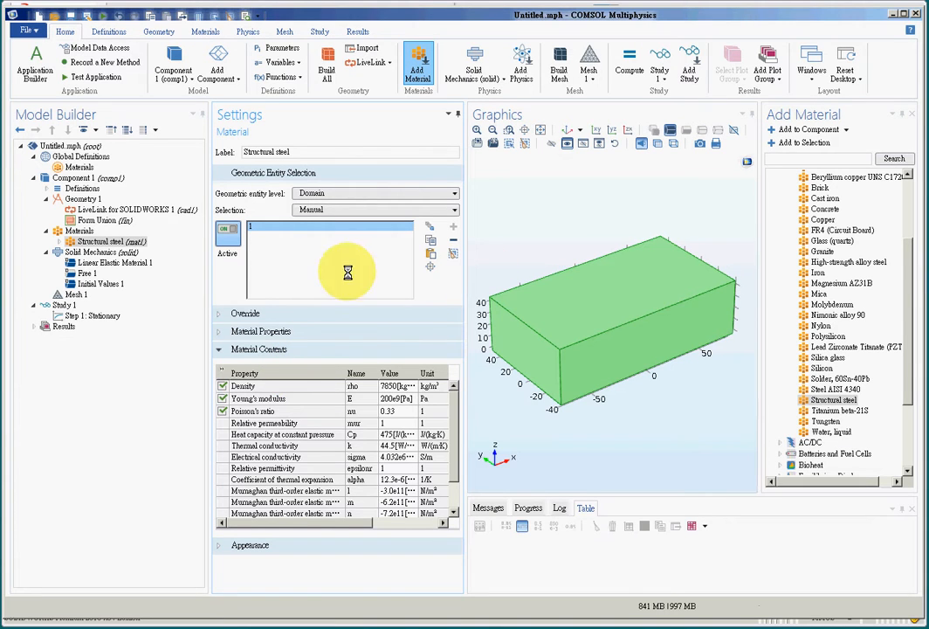
Step: Set Mesh 1 element size to Finer and build it, then select Solid Mechanics
{"action": "left_click", "coordinate": [71, 296]}
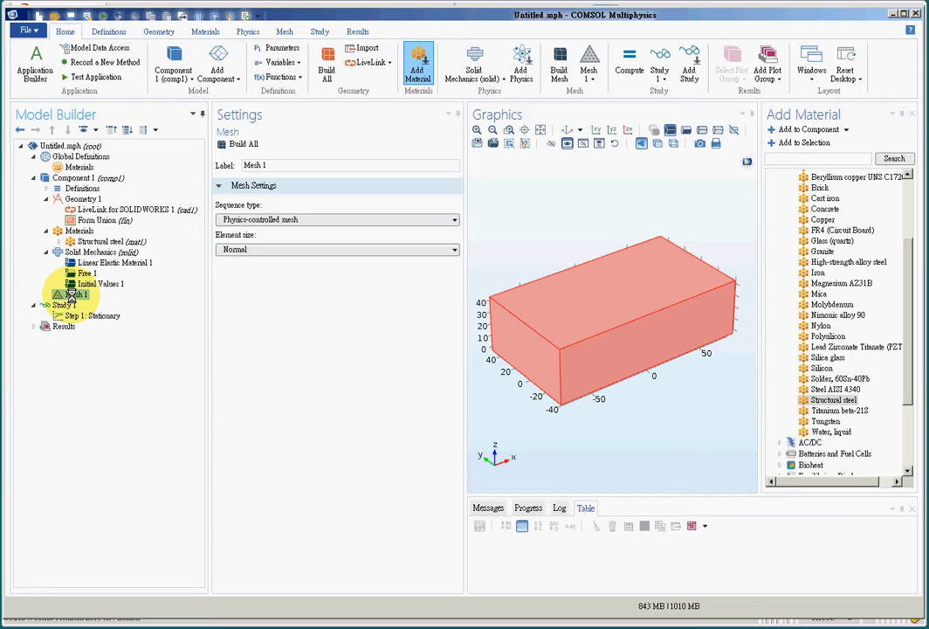
{"action": "left_click", "coordinate": [361, 250]}
{"action": "left_click", "coordinate": [301, 278]}
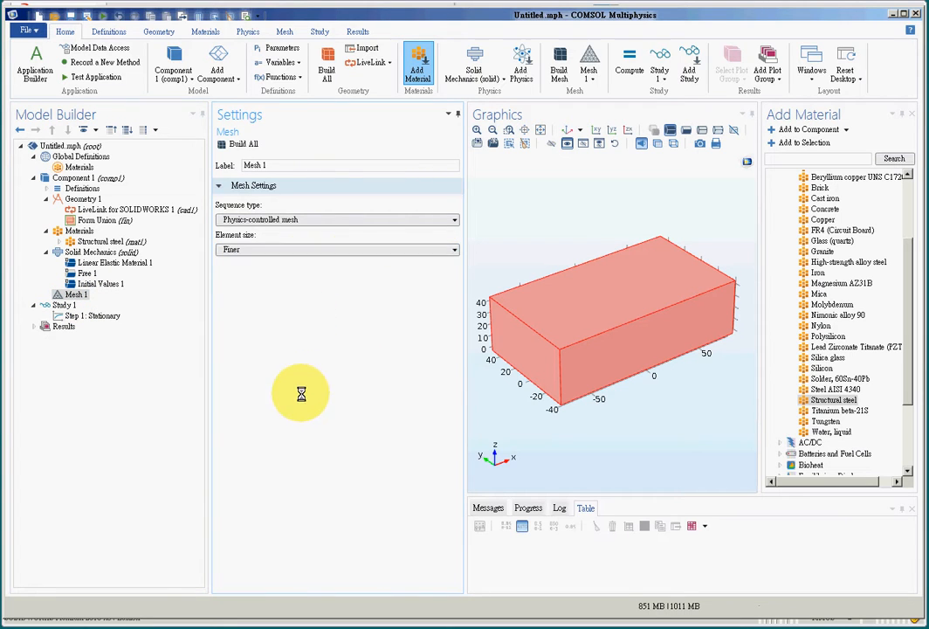
{"action": "left_click", "coordinate": [230, 144]}
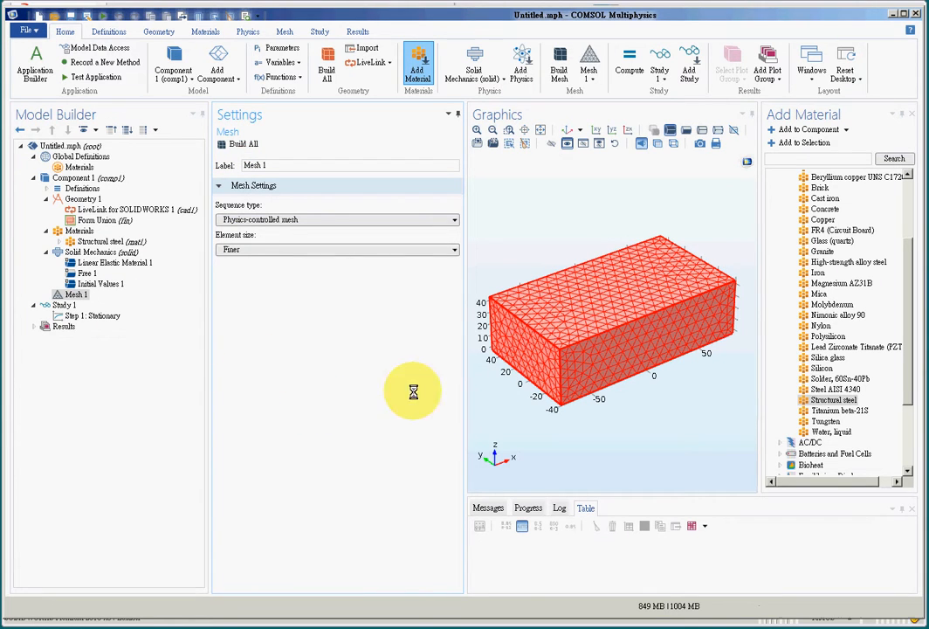
{"action": "left_click", "coordinate": [103, 252]}
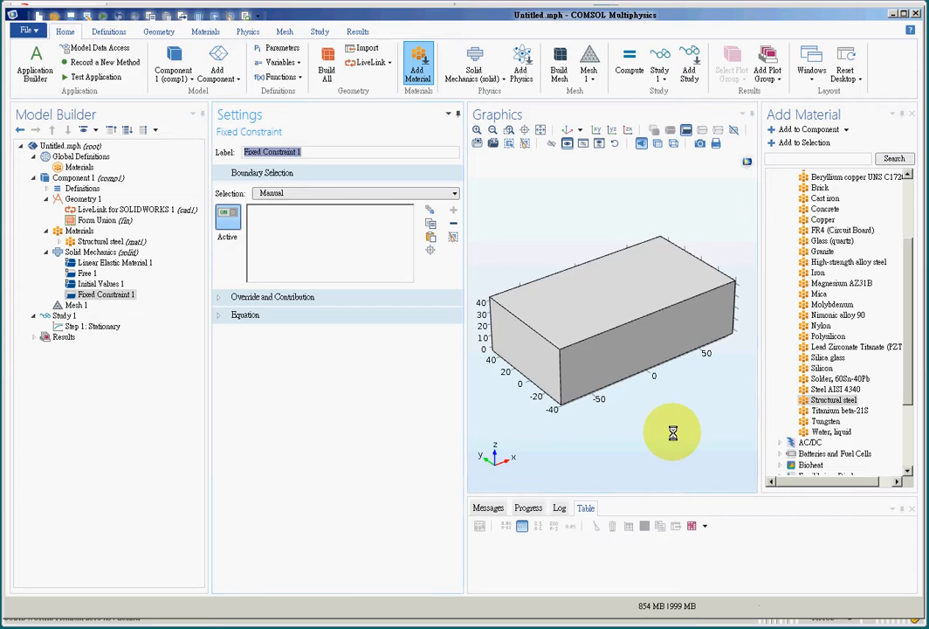
Step: Select the box's end face, boundary 6, as the Fixed Constraint 1 boundary
{"action": "left_click_drag", "start_coordinate": [672, 433], "coordinate": [575, 442]}
{"action": "left_click", "coordinate": [625, 280]}
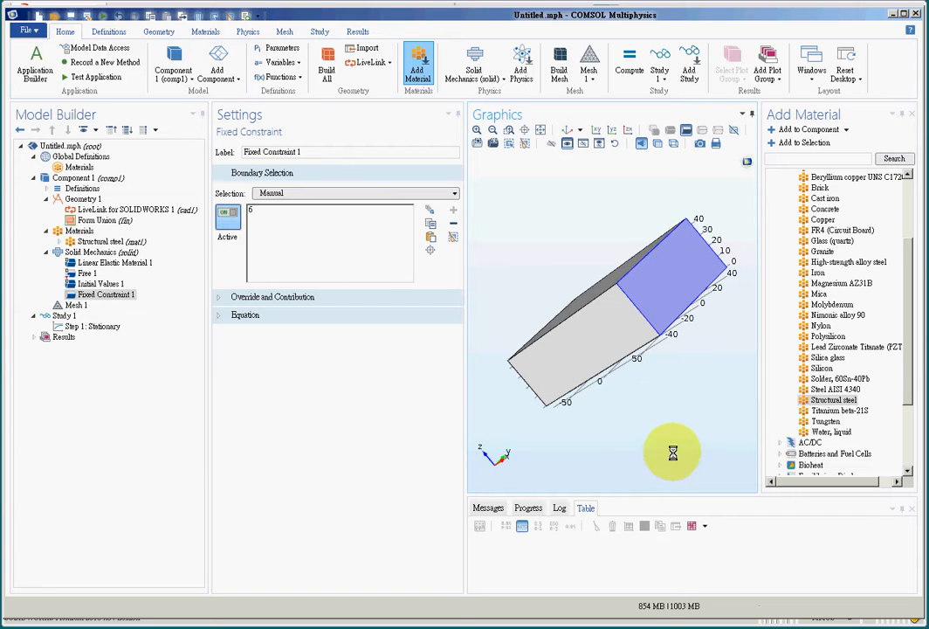
{"action": "left_click_drag", "start_coordinate": [651, 442], "coordinate": [655, 355]}
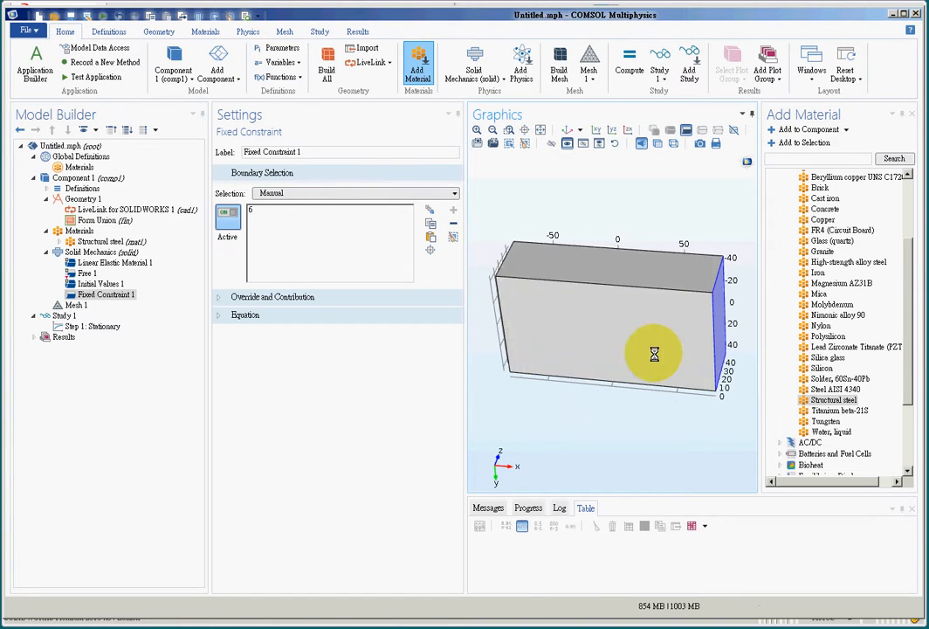
{"action": "left_click", "coordinate": [259, 209]}
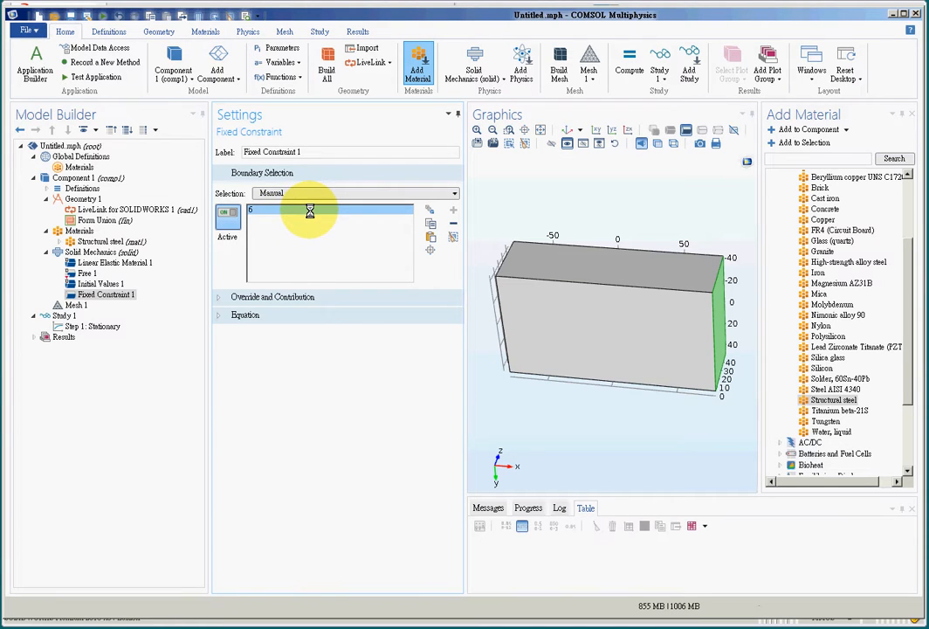
Step: Add a Boundary Load on the top face, boundary 2, with load type Total force
{"action": "left_click", "coordinate": [112, 253]}
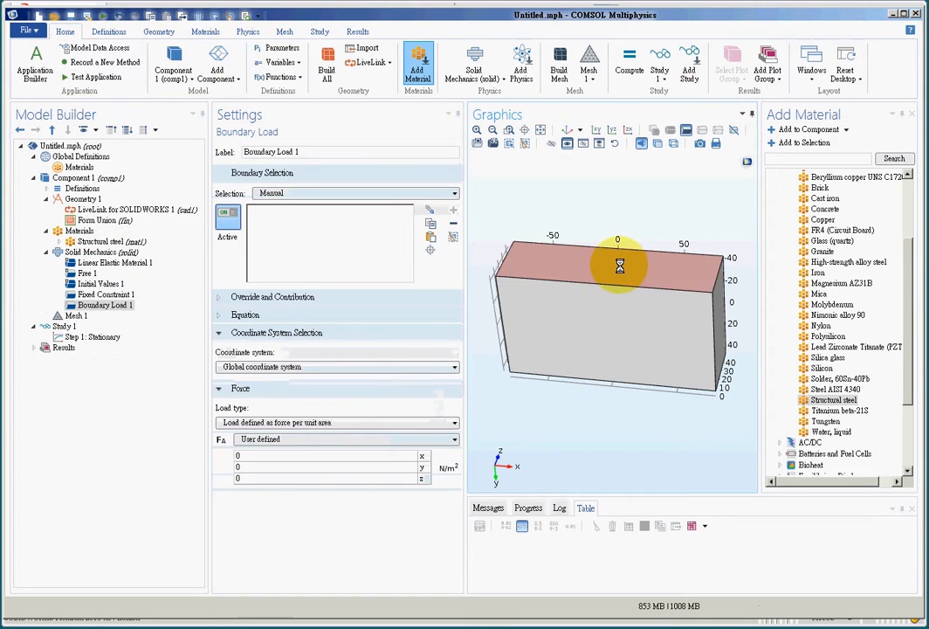
{"action": "left_click", "coordinate": [614, 267]}
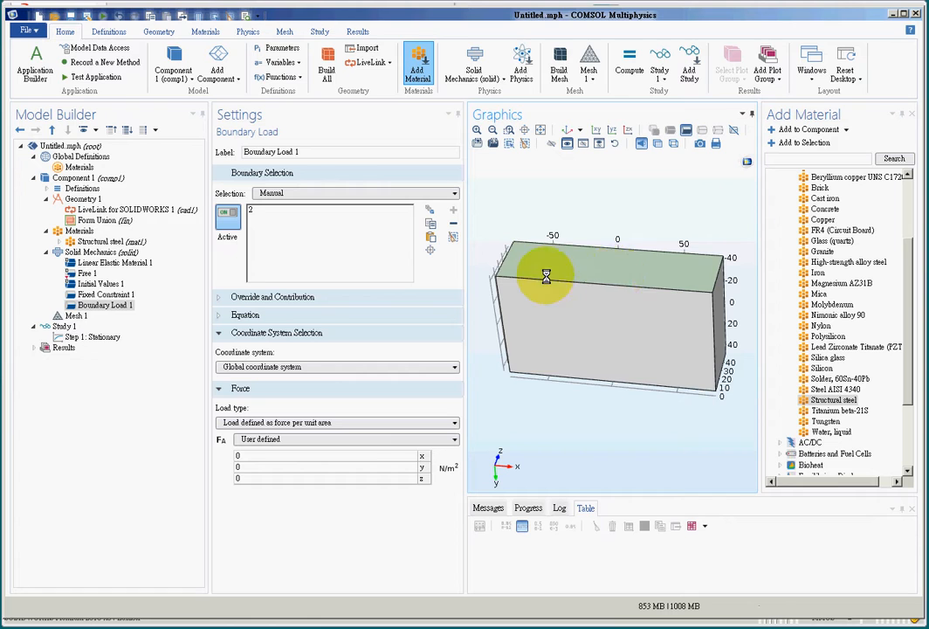
{"action": "left_click", "coordinate": [363, 422]}
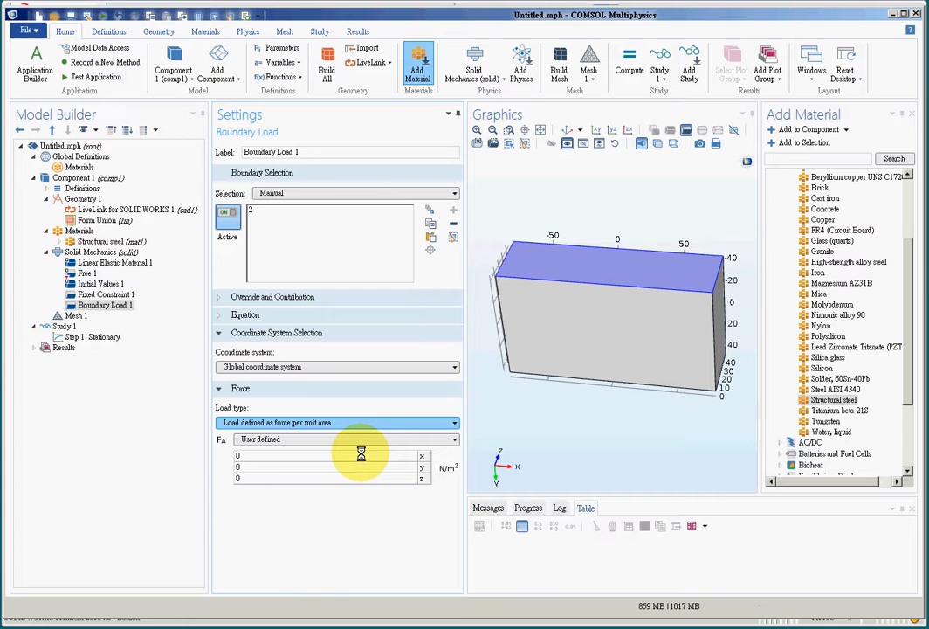
{"action": "left_click", "coordinate": [359, 448]}
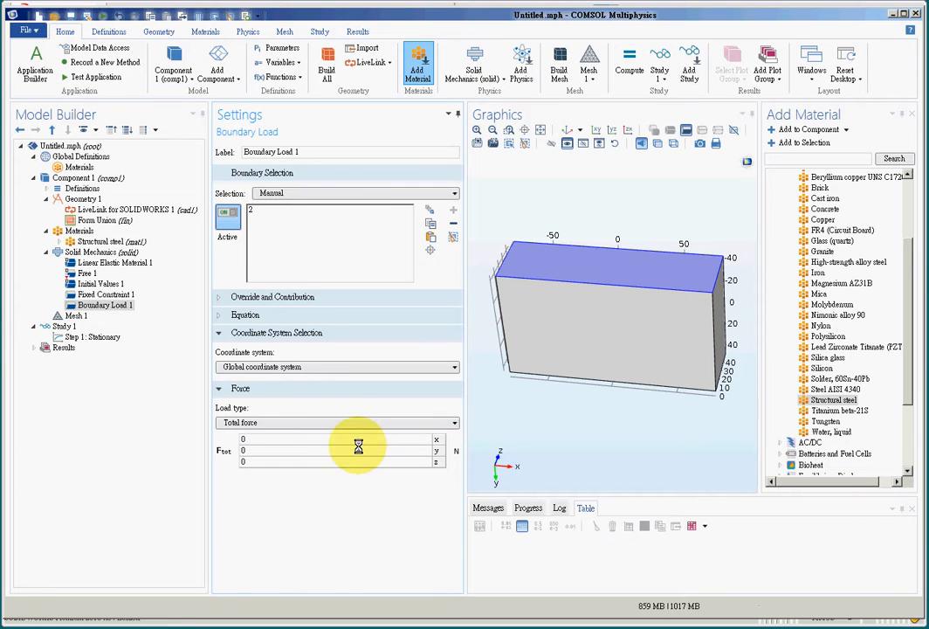
{"action": "left_click", "coordinate": [302, 209]}
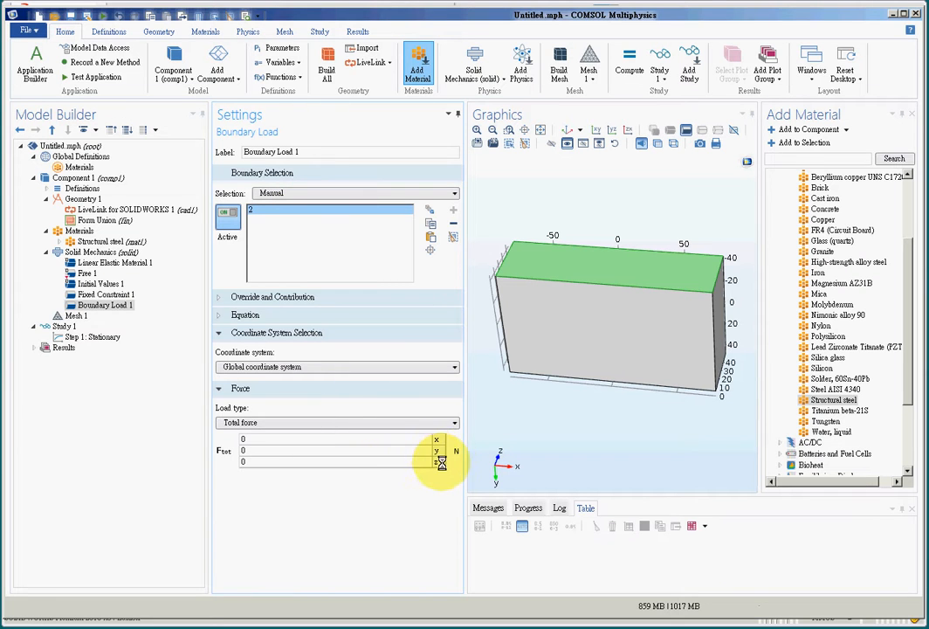
{"action": "left_click_drag", "start_coordinate": [613, 438], "coordinate": [651, 459]}
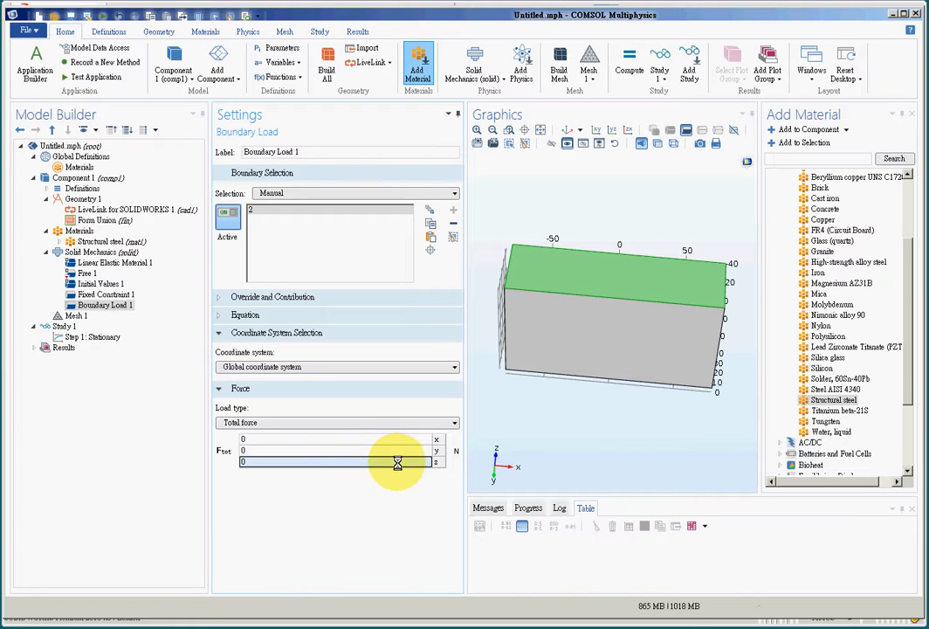
Step: Enter a 100 N z component for the total force on boundary 2
{"action": "left_click", "coordinate": [358, 462]}
{"action": "type", "text": "14"}
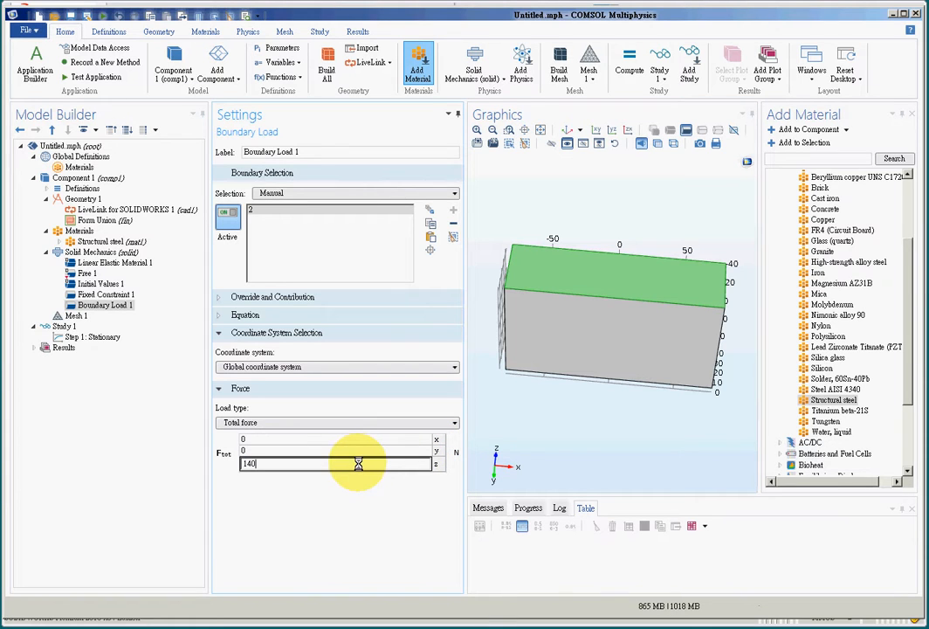
{"action": "type", "text": "00"}
{"action": "key", "text": "Return"}
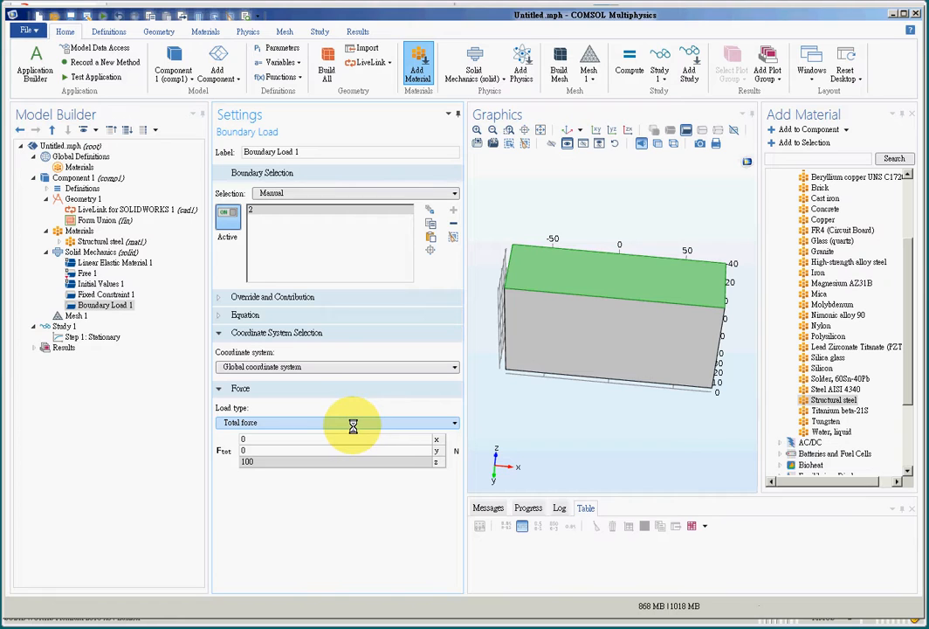
{"action": "left_click", "coordinate": [299, 211]}
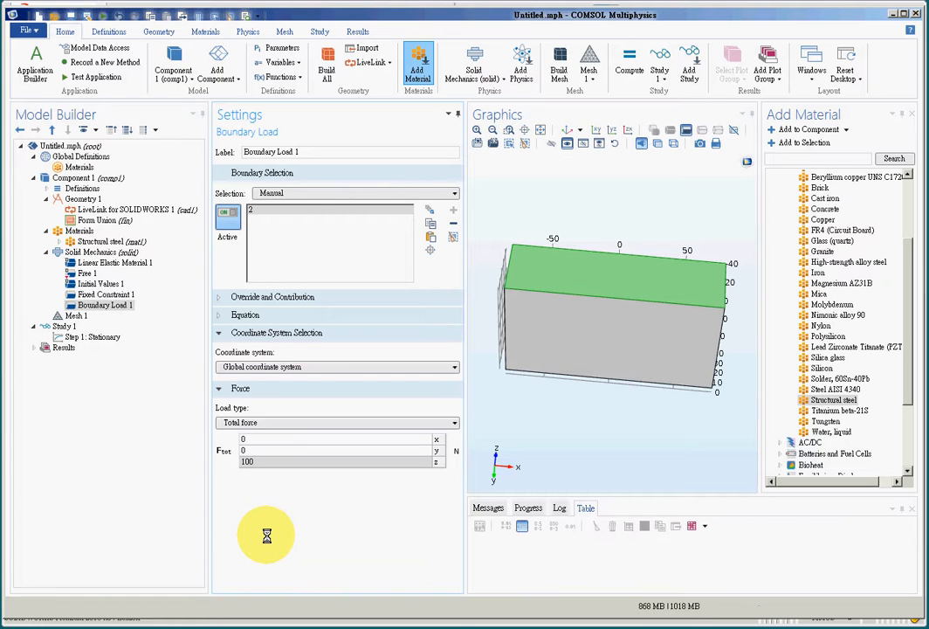
Step: Compute the stationary study and zoom to fit the von Mises stress plot, peaking near 4.5×10⁵ N/m²
{"action": "left_click", "coordinate": [629, 66]}
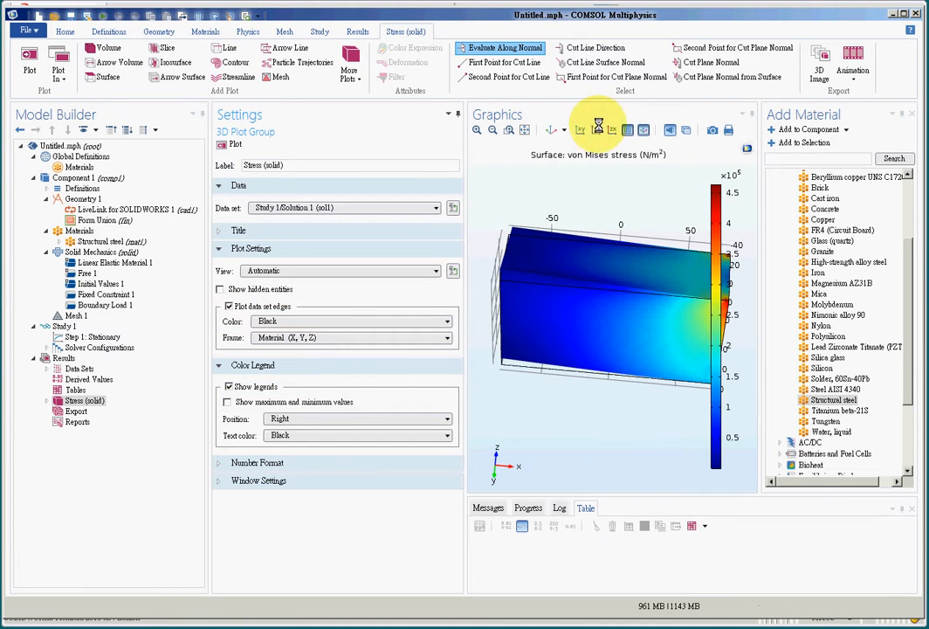
{"action": "left_click", "coordinate": [522, 130]}
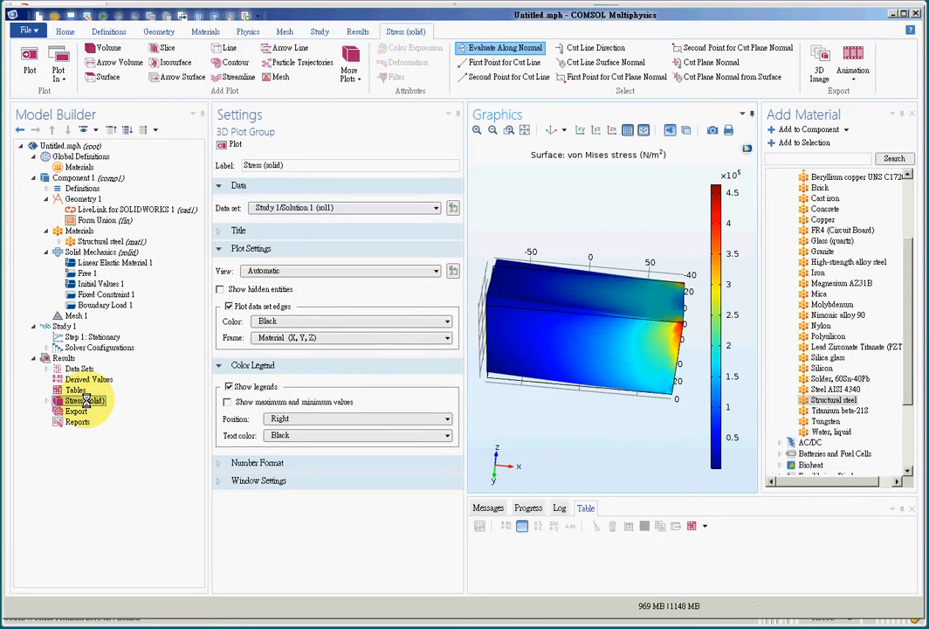
{"action": "left_click", "coordinate": [50, 358]}
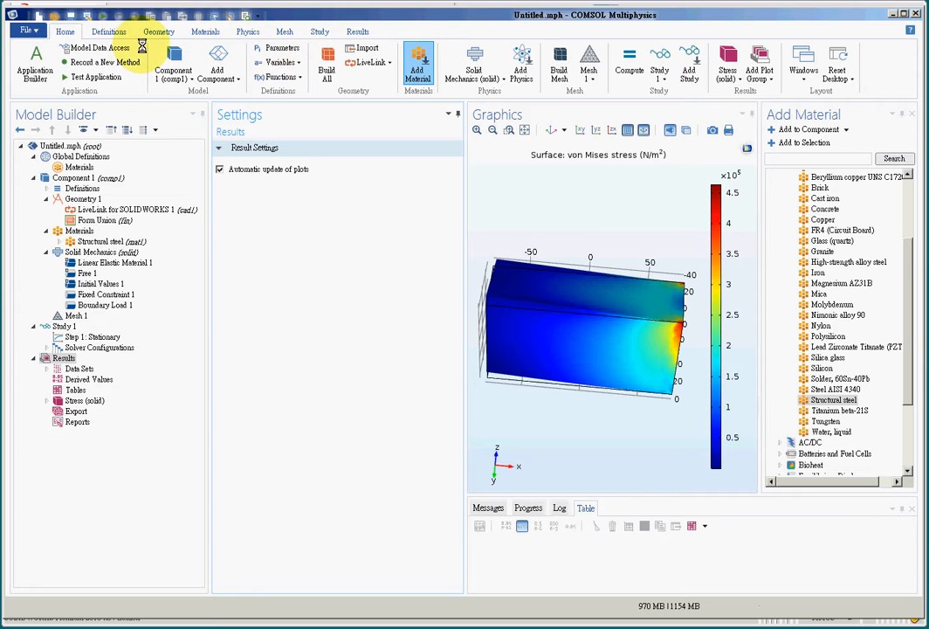
Step: Create 3D Plot Group 2 containing a Surface plot with a Deformation
{"action": "left_click", "coordinate": [357, 31]}
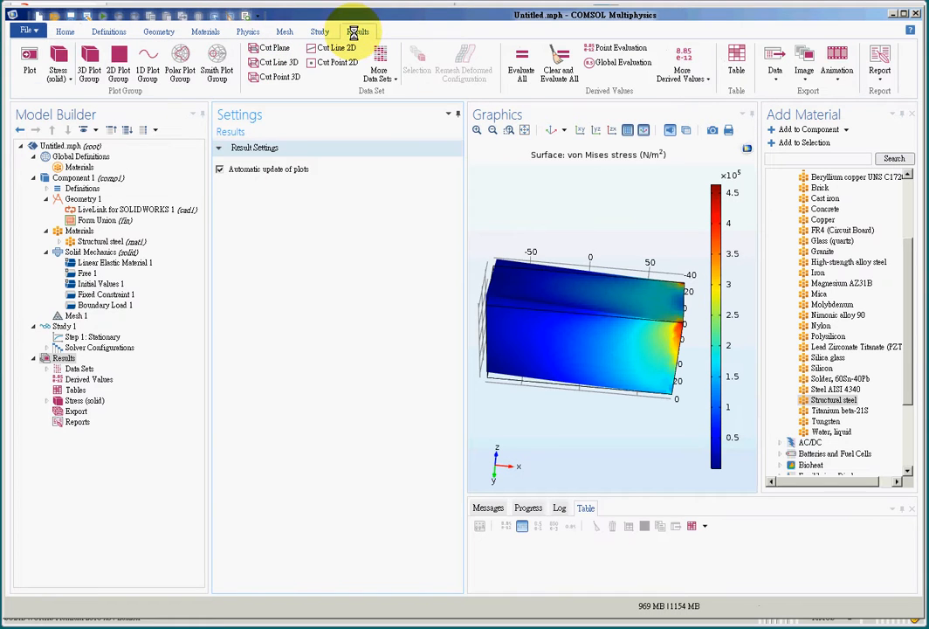
{"action": "left_click", "coordinate": [91, 77]}
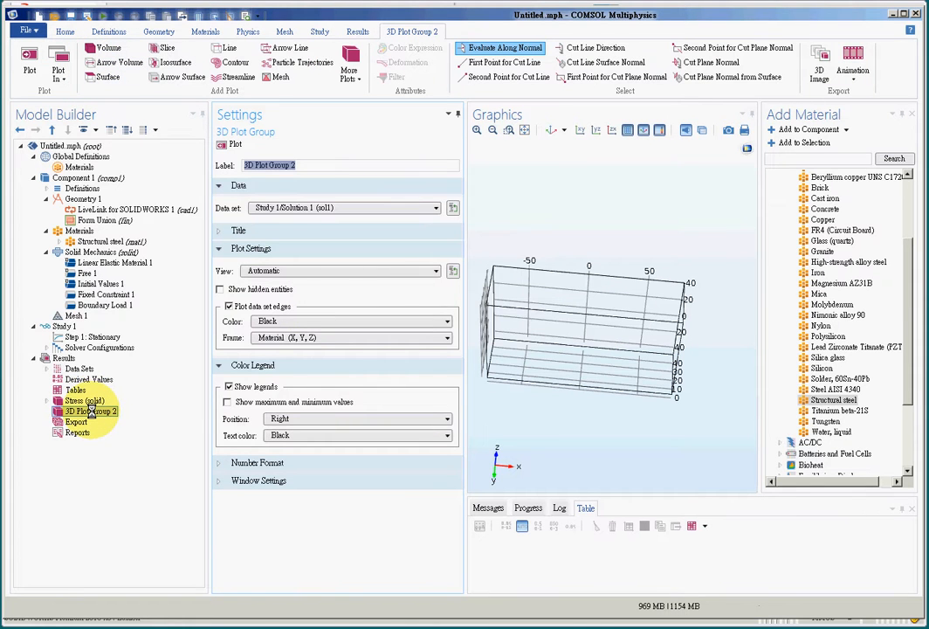
{"action": "left_click", "coordinate": [94, 76]}
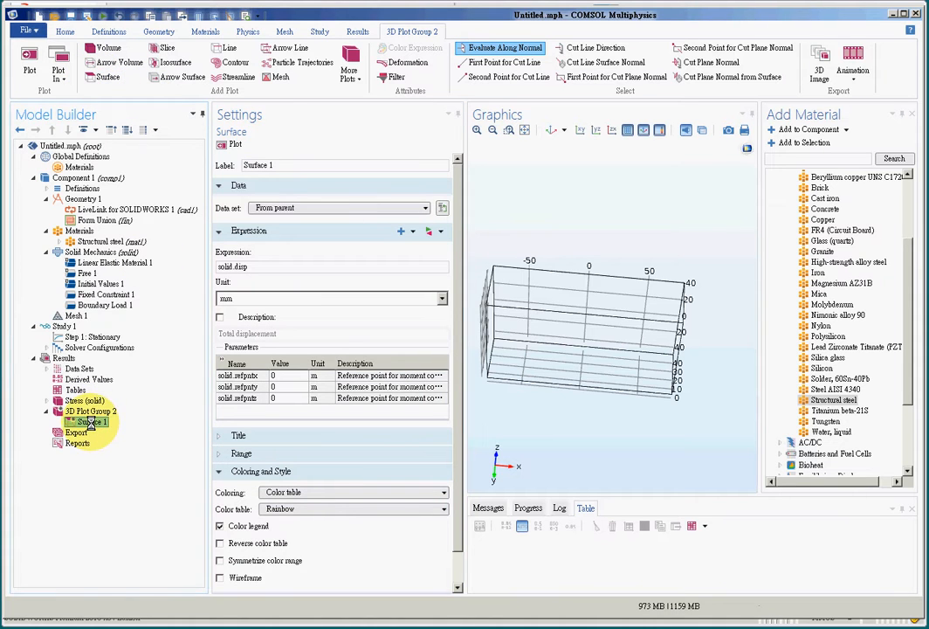
{"action": "left_click", "coordinate": [395, 64]}
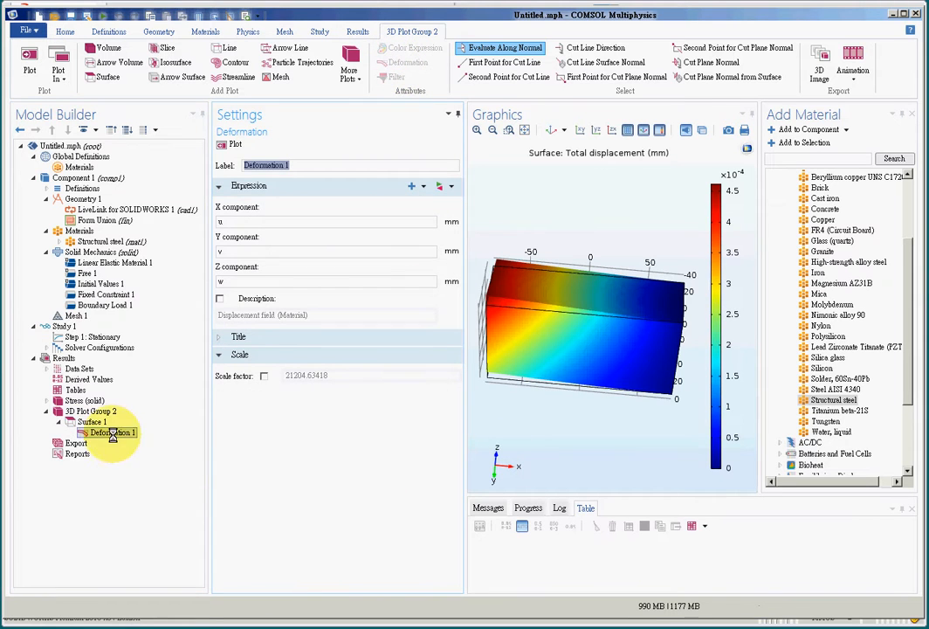
Step: Keep the surface expression as total displacement in mm and rotate the deformed plot
{"action": "left_click", "coordinate": [91, 422]}
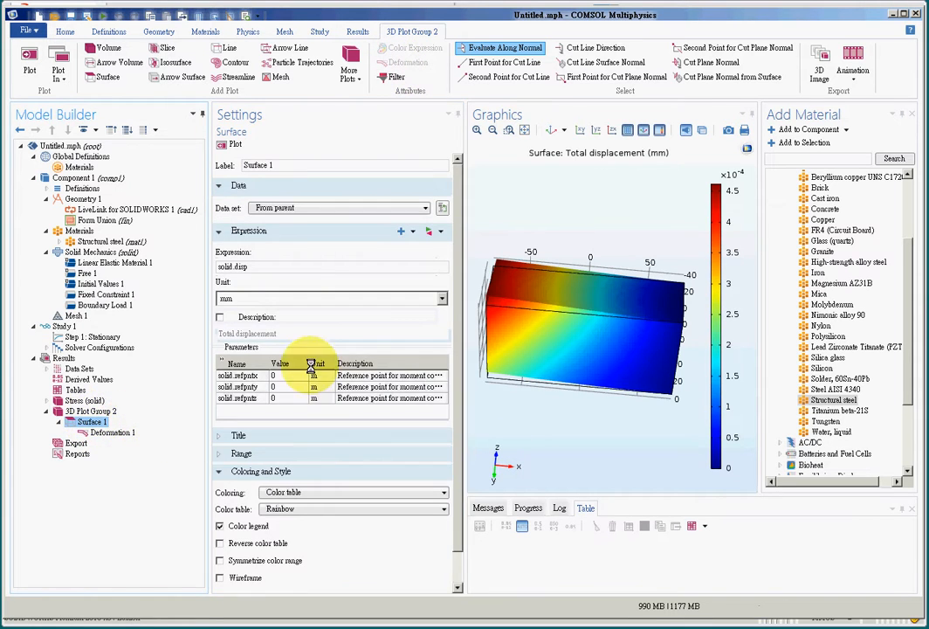
{"action": "left_click_drag", "start_coordinate": [257, 267], "coordinate": [233, 264]}
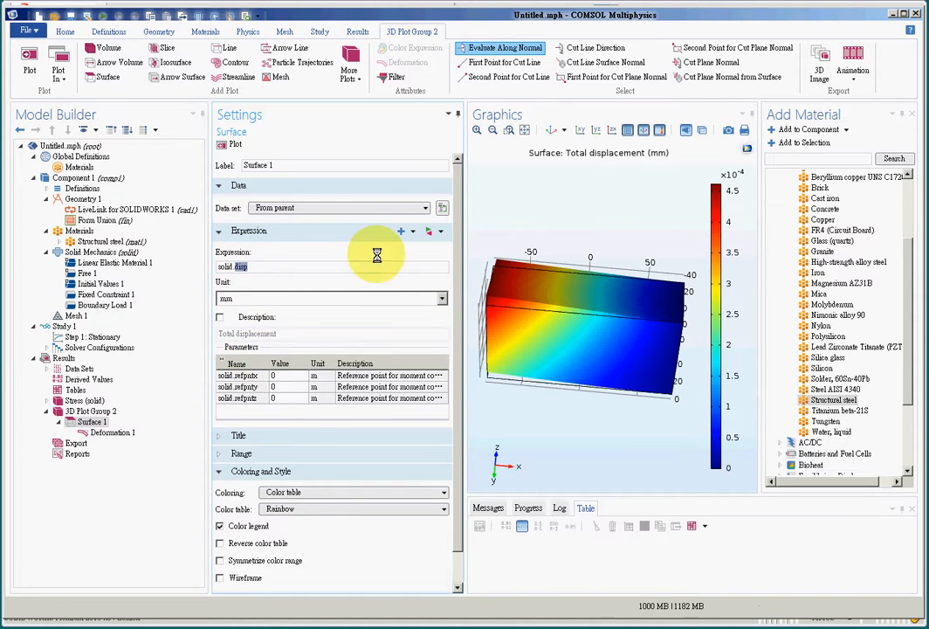
{"action": "left_click", "coordinate": [414, 231]}
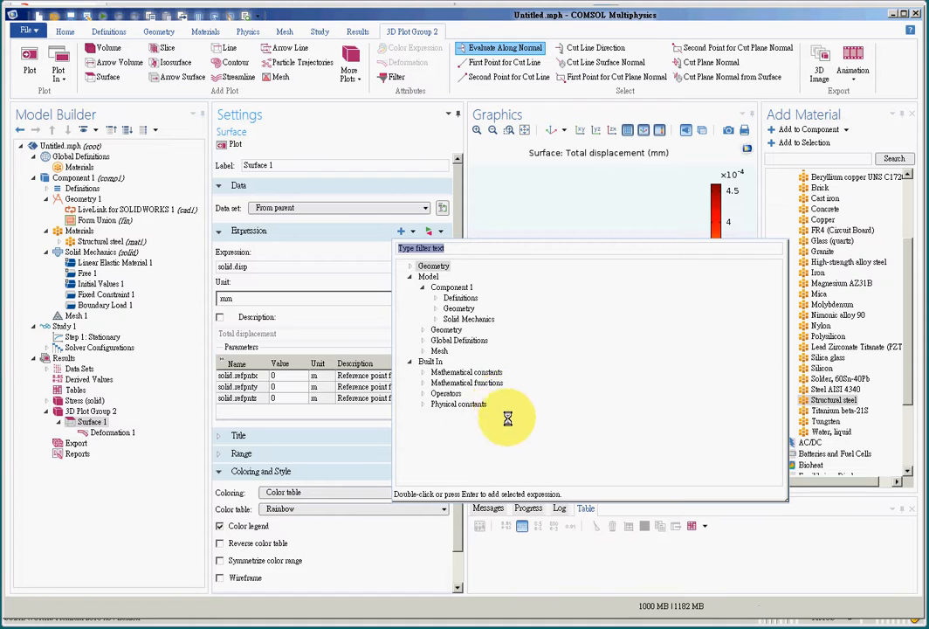
{"action": "left_click", "coordinate": [314, 270]}
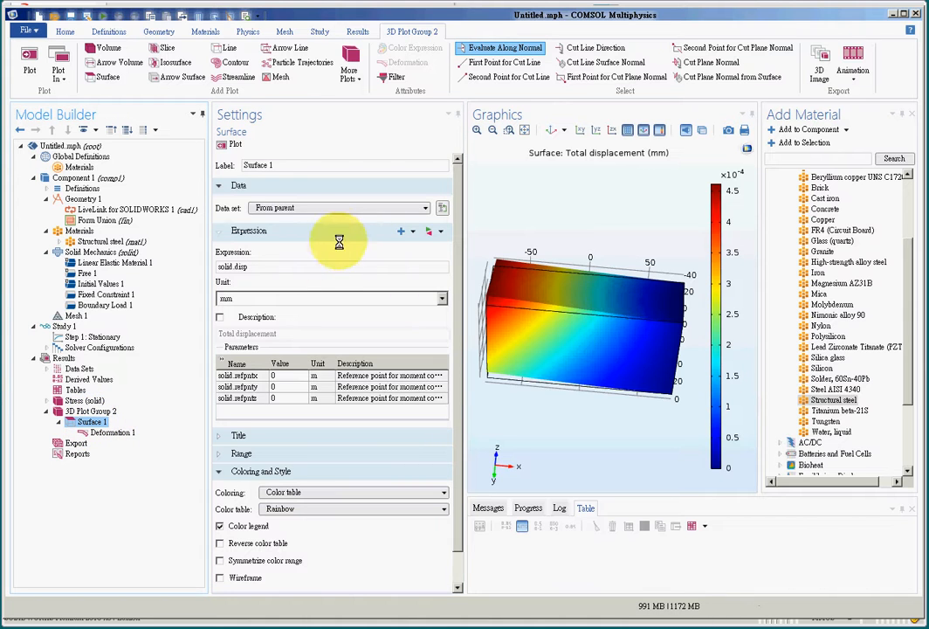
{"action": "left_click", "coordinate": [116, 432]}
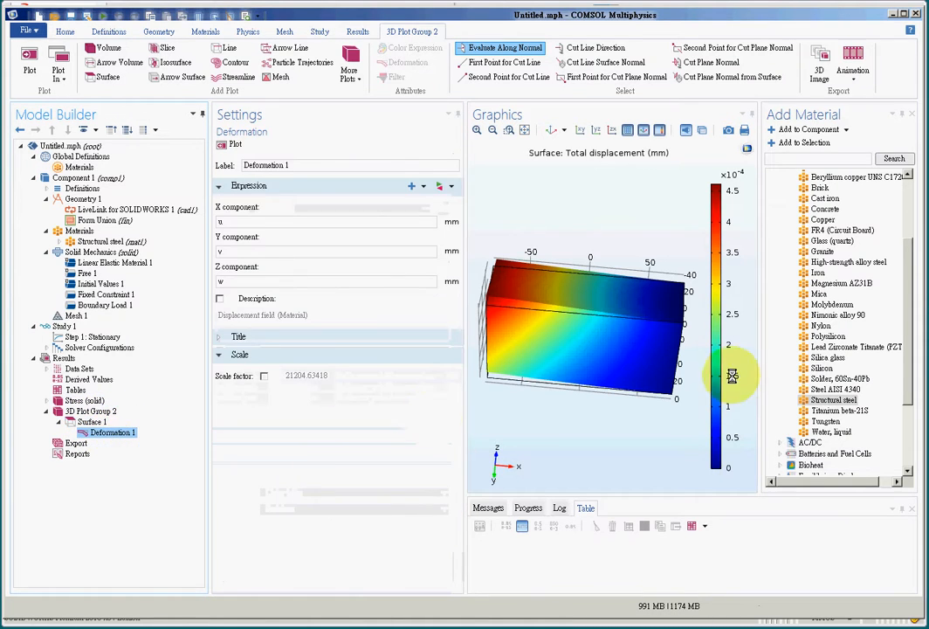
{"action": "left_click_drag", "start_coordinate": [732, 376], "coordinate": [643, 394]}
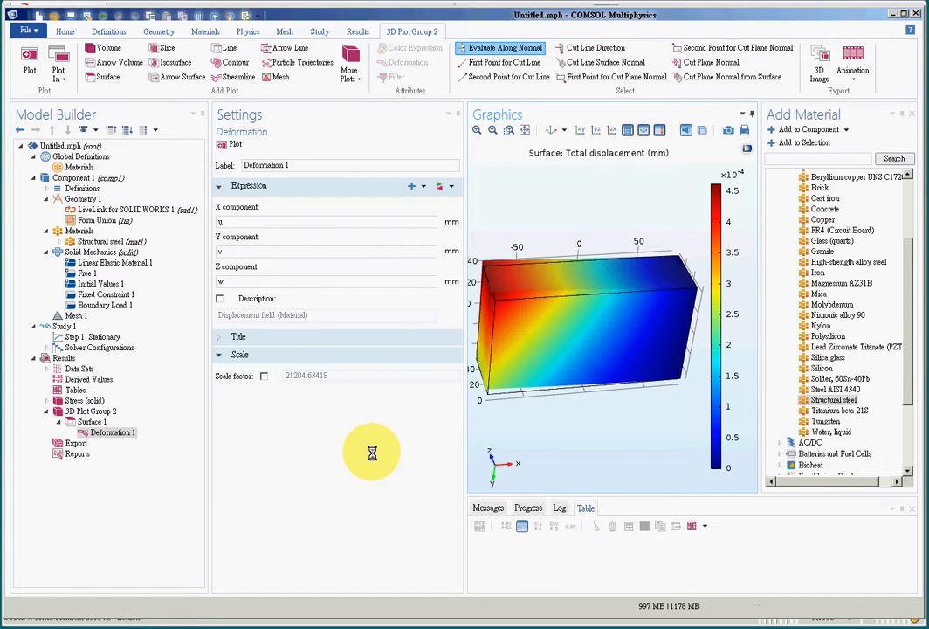